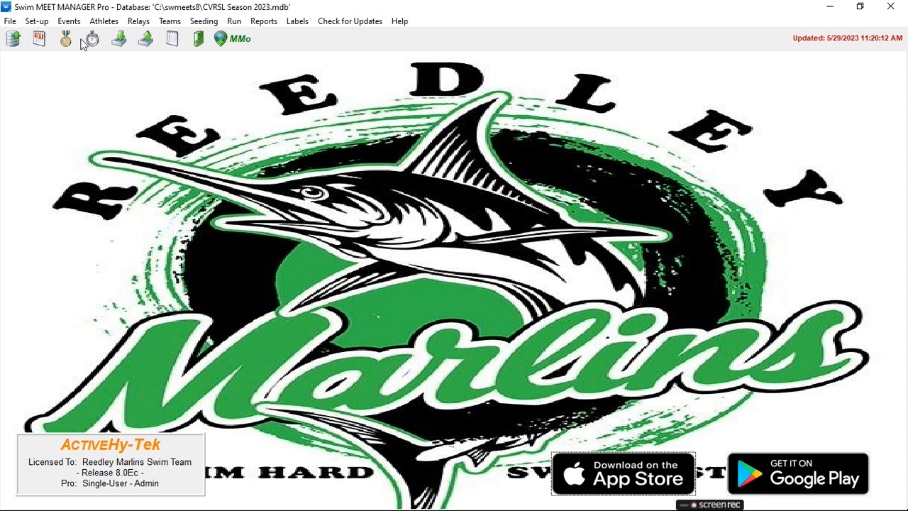
Step: Show the pre-meet check list and open the meet set-up from it
left_click(400, 21)
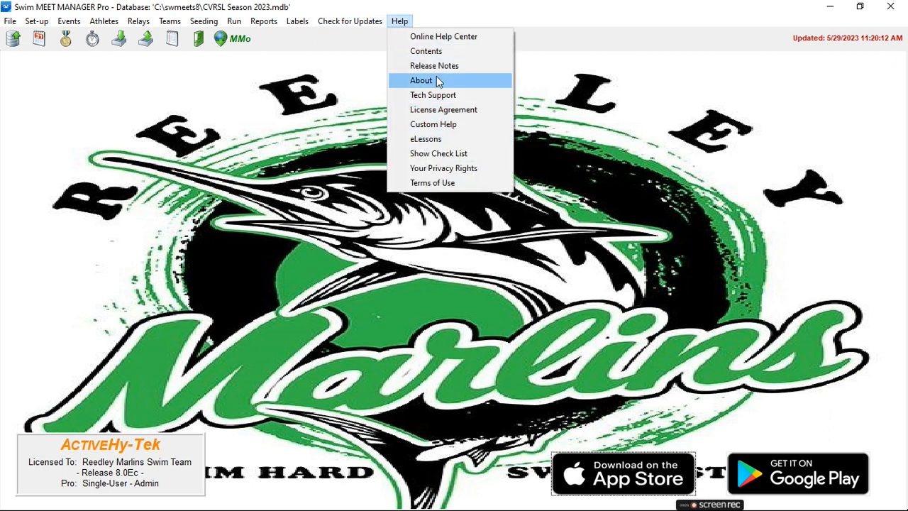
left_click(451, 154)
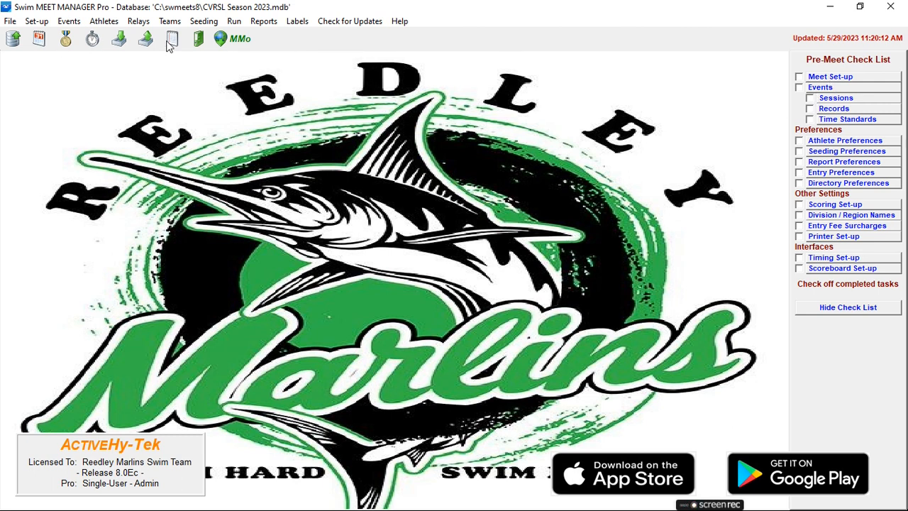
left_click(830, 78)
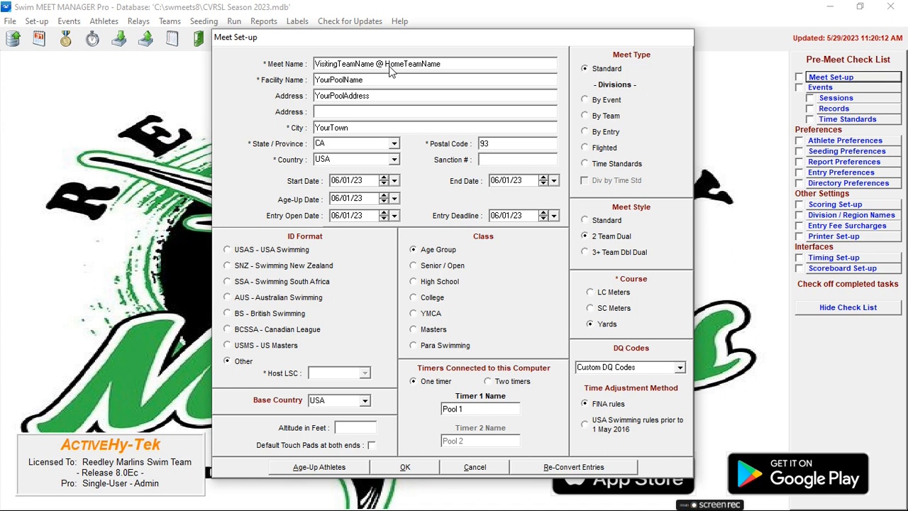
Step: Set the meet name to "Sanger Seals @ Reedley Marlins"
double_click(331, 64)
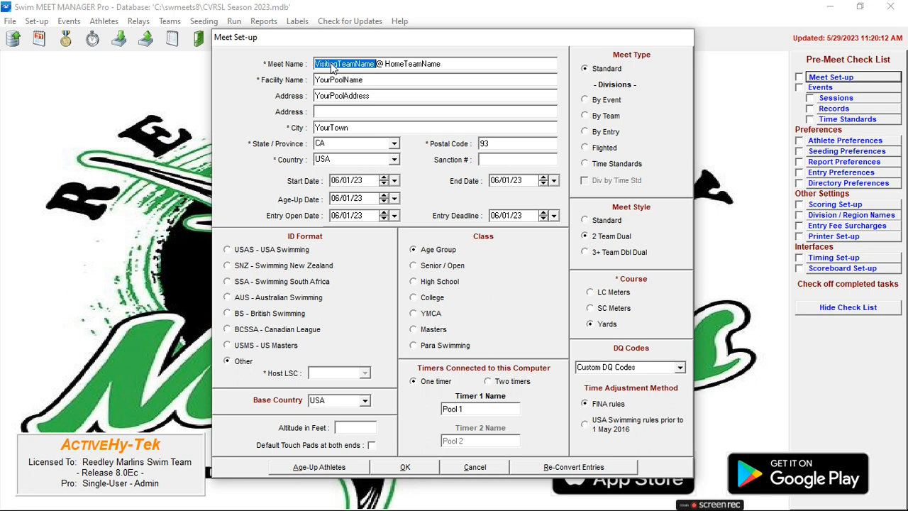
type("Sanger")
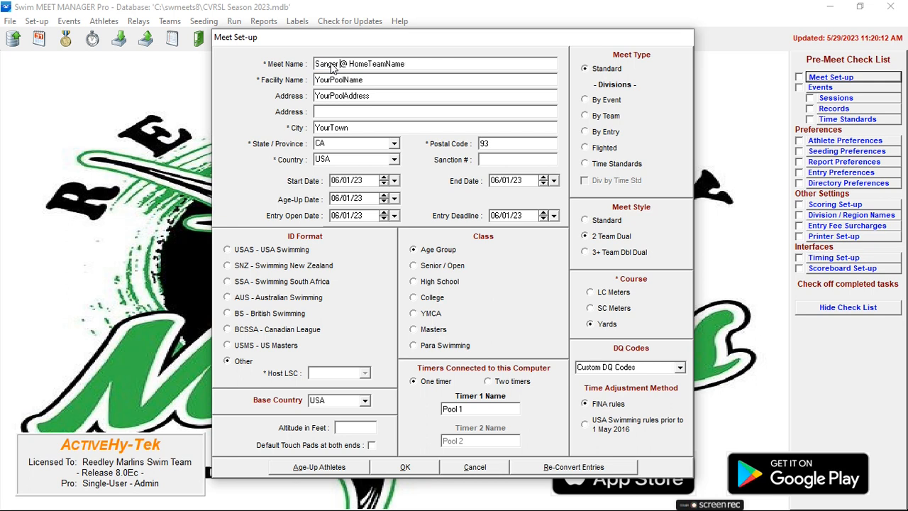
type(" Seals")
double_click(382, 66)
type("Reedley Malrins")
key("BackSpace")
key("BackSpace")
key("BackSpace")
key("BackSpace")
type("rlins")
Step: Set the facility name to "Reedley High School Aquatics Complex"
left_click(378, 80)
type("Re")
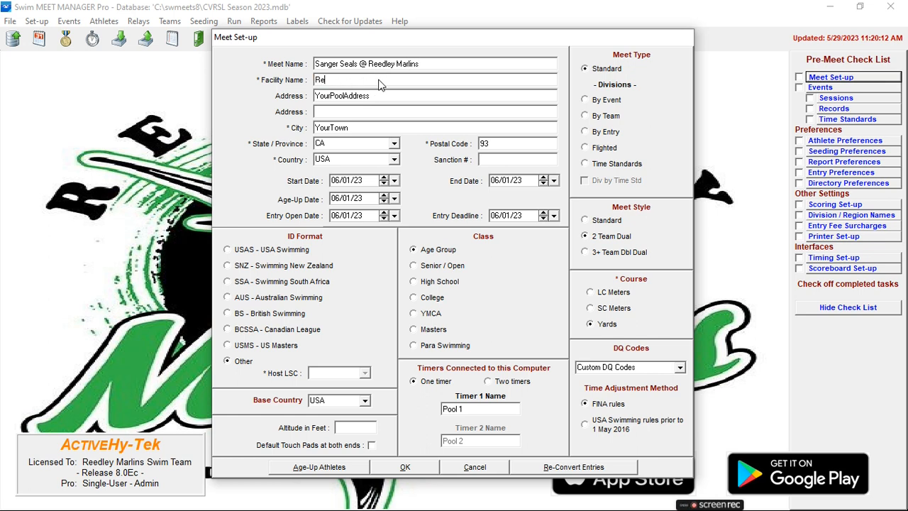
type("edley High School Aquatics Complex")
Step: Fill in the facility's street address, city and postal code
double_click(374, 98)
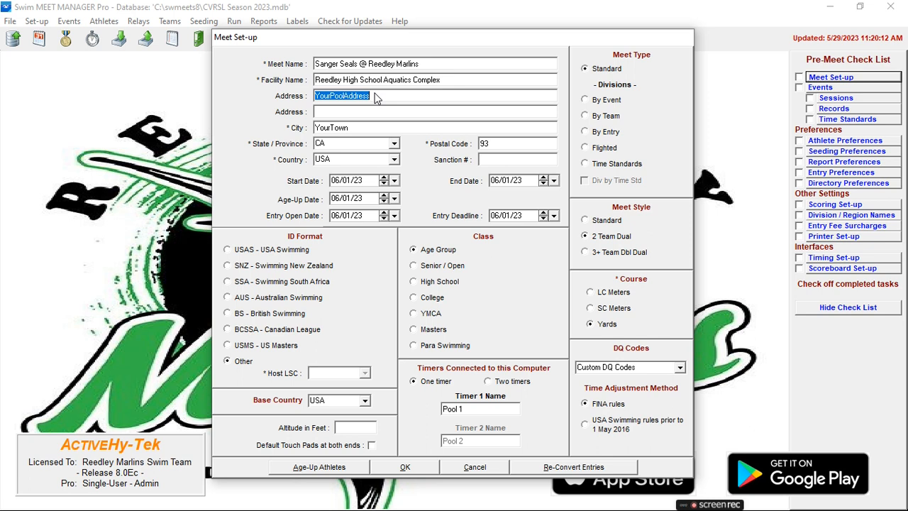
type("505")
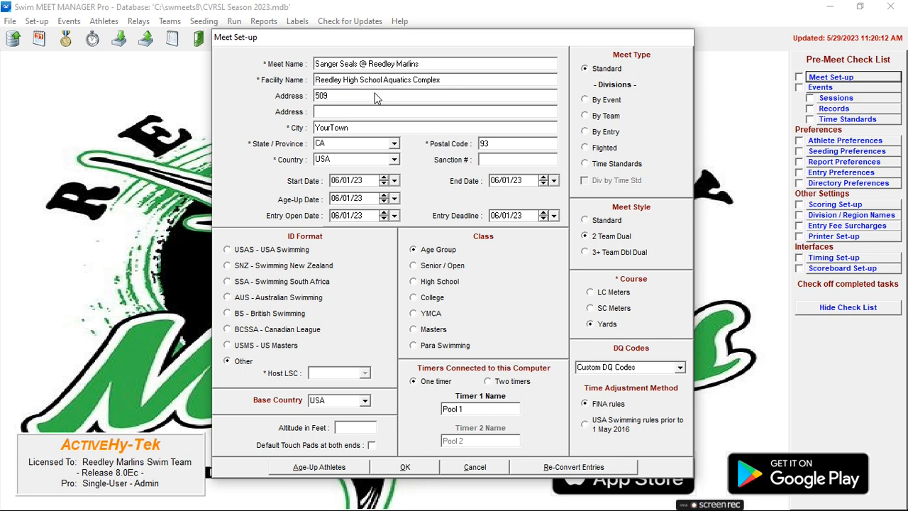
type(" W Manning Ave")
key("Tab")
key("Tab")
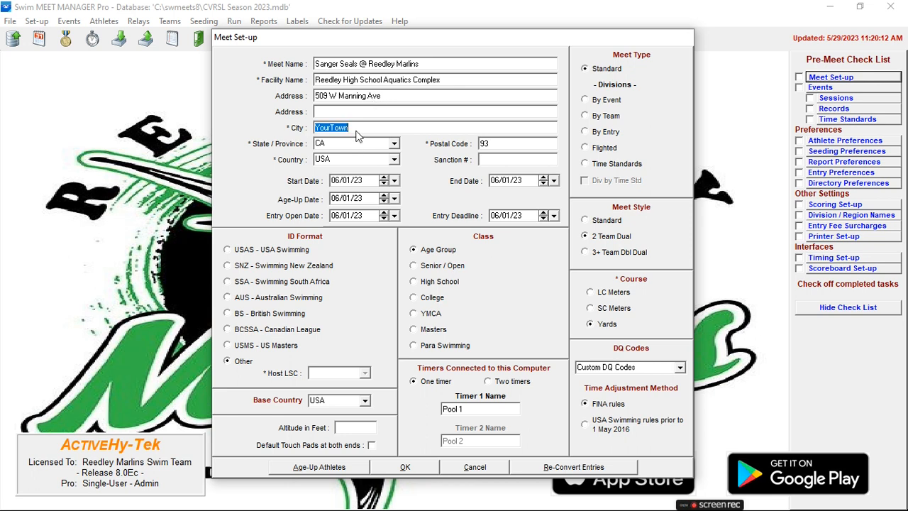
type("Reedley")
left_click(507, 147)
left_click(508, 149)
type("654")
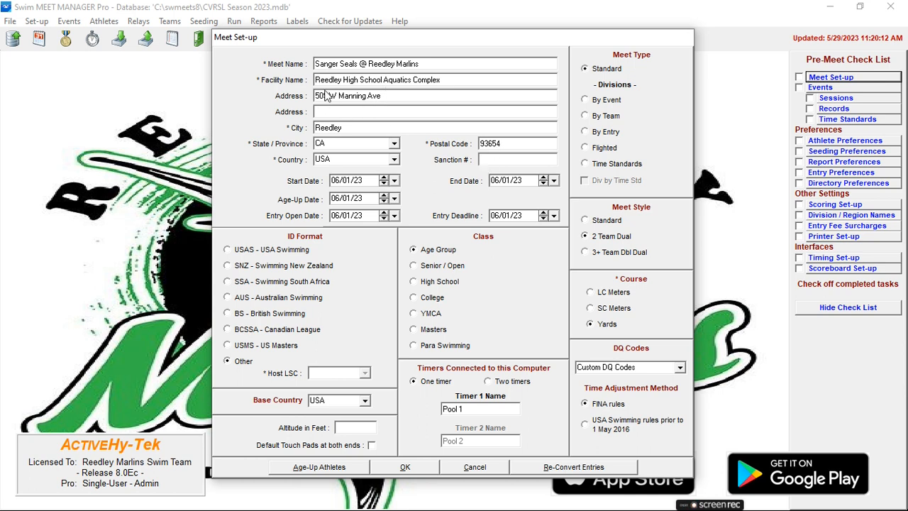
Step: Set the start date, end date and entry deadline to 06/02/23 and the entry open date to 05/31/23, and save the meet set-up
left_click(349, 181)
left_click(348, 181)
type("02")
left_click(504, 182)
type("02")
left_click(339, 221)
type("05/31")
left_click(505, 217)
type("02")
left_click(405, 467)
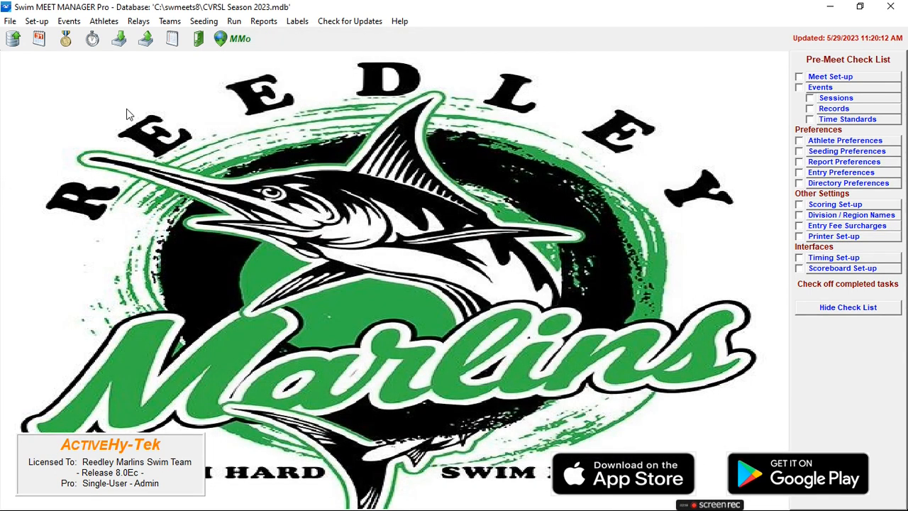
Step: Review the meet's event list and the short course yards records, closing each window
left_click(830, 87)
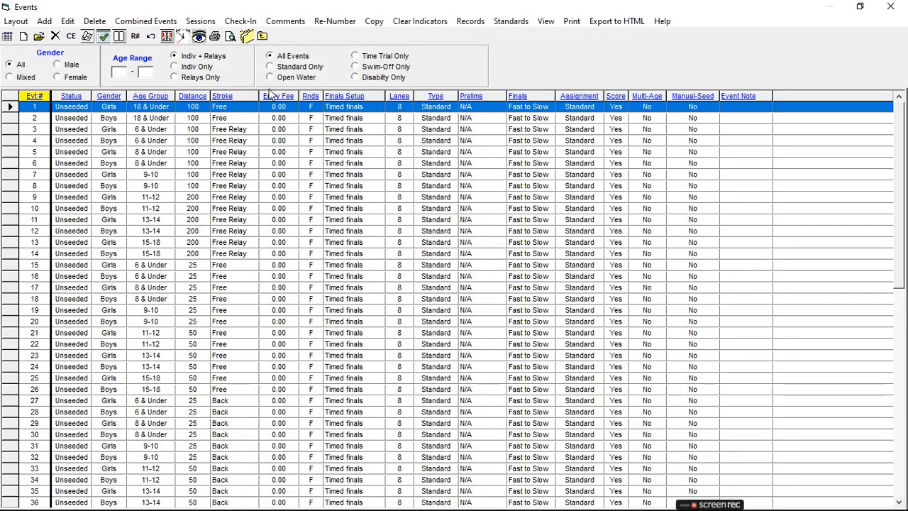
left_click(261, 36)
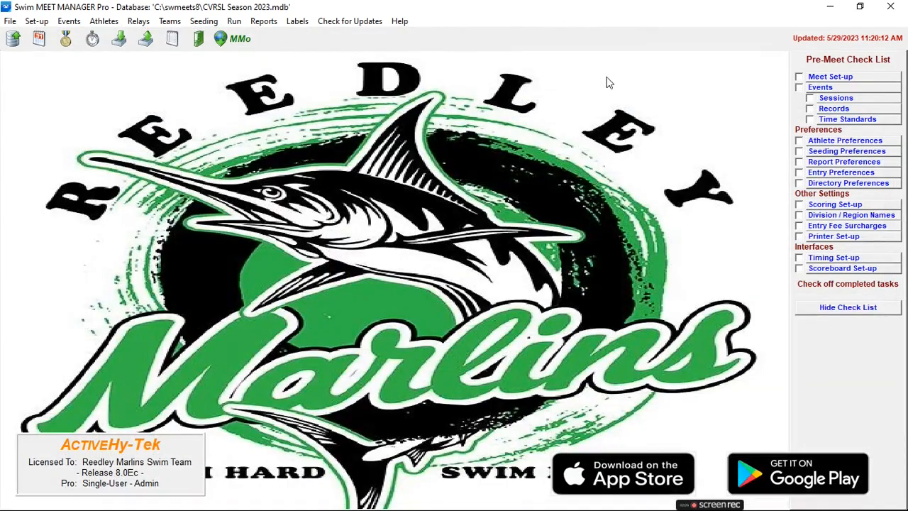
left_click(826, 109)
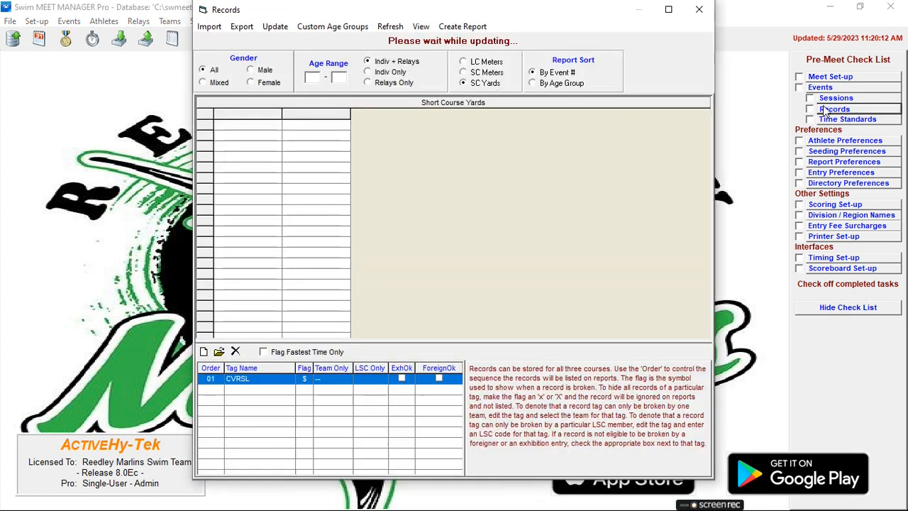
left_click(703, 12)
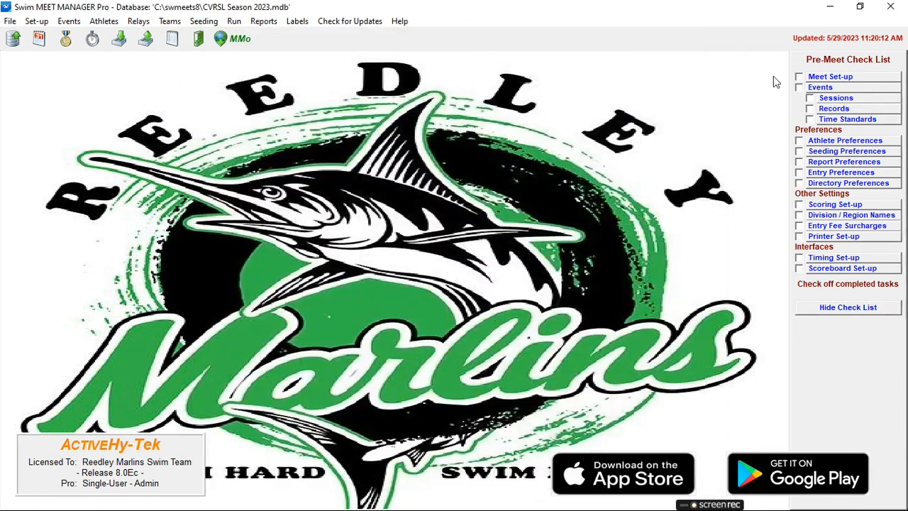
Step: Review the QLFY qualifying time standards for the meet's events and close the window
left_click(833, 118)
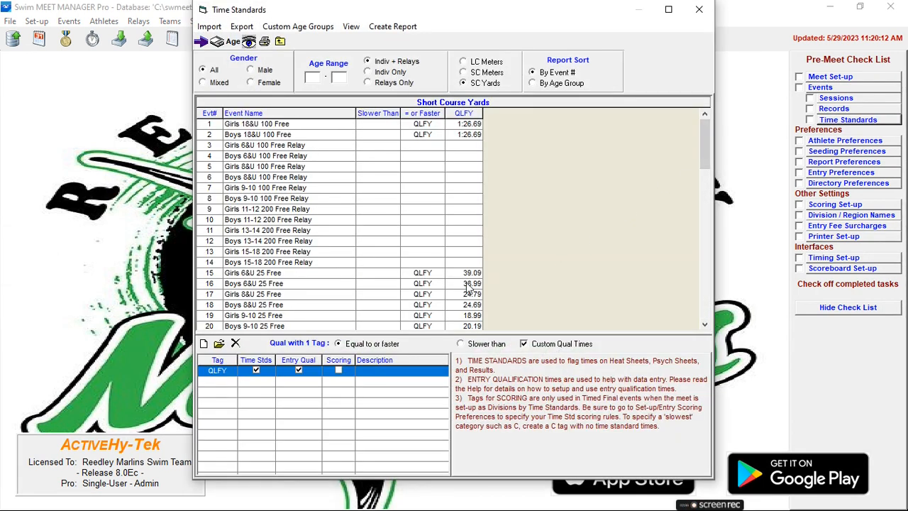
scroll(474, 307, "down", 1)
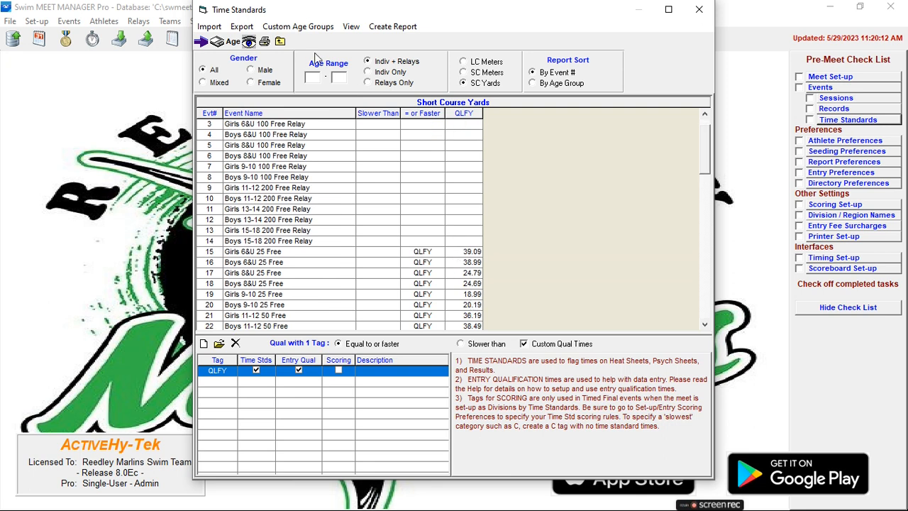
left_click(699, 9)
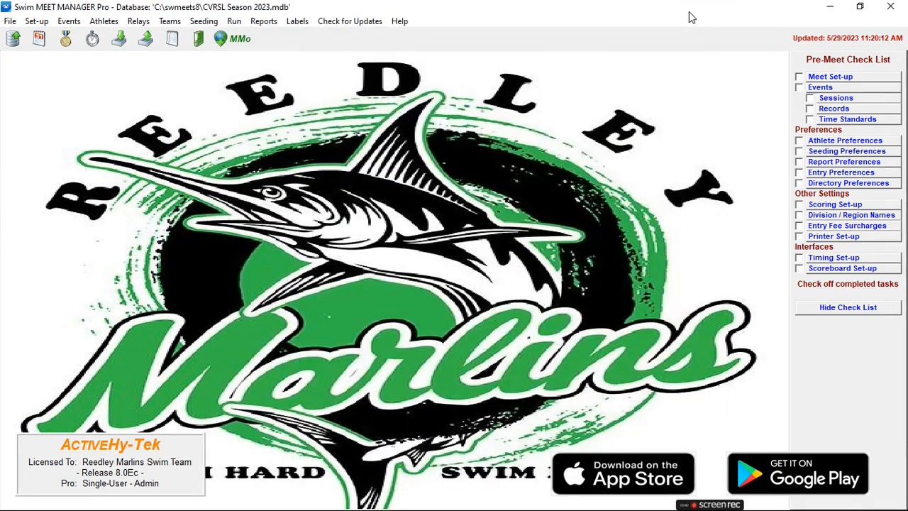
Step: Review the athlete and relay preferences and the basic seeding preferences without changing any option
left_click(841, 141)
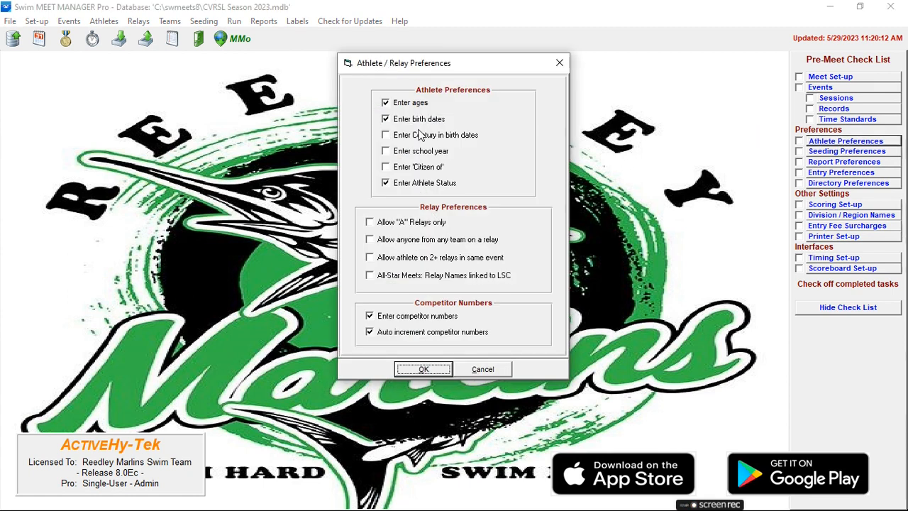
left_click(423, 368)
left_click(846, 154)
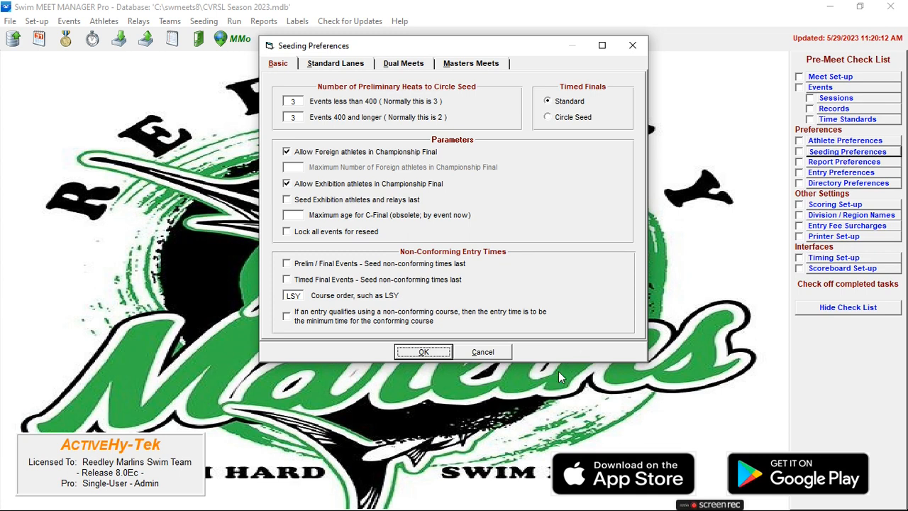
left_click(476, 355)
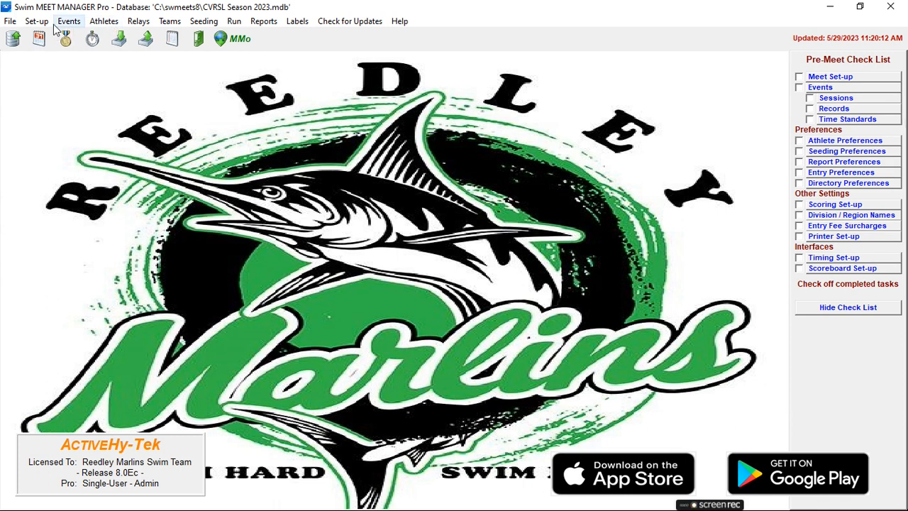
Step: Start an entries import and unzip "REED--RostersUsingImportEntries (13)" from the Downloads folder
left_click(10, 22)
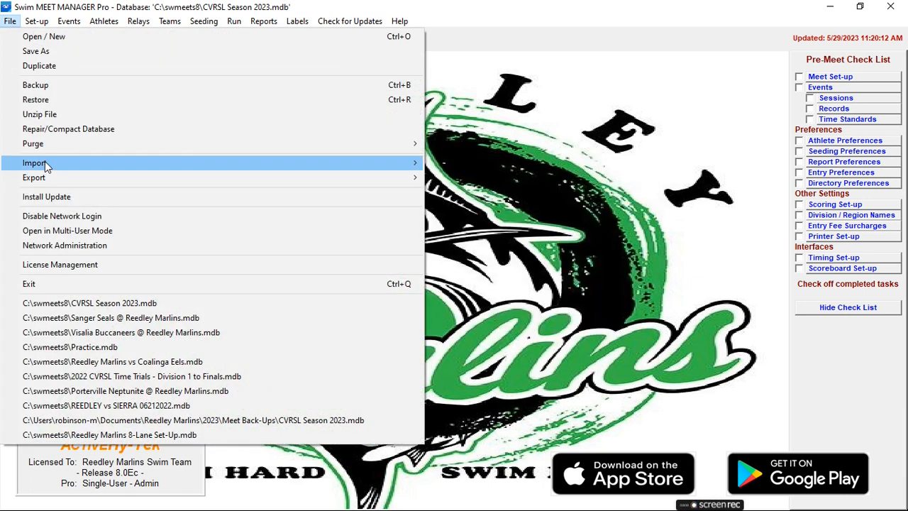
mouse_move(165, 168)
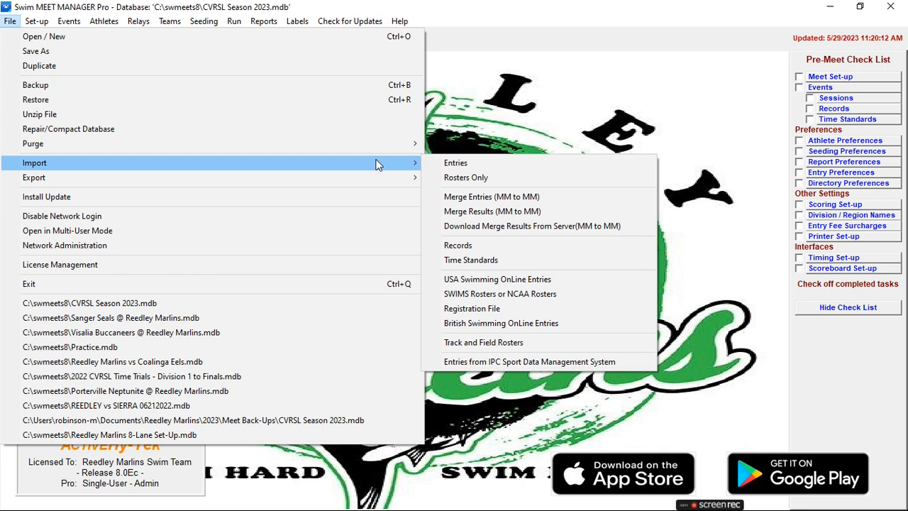
left_click(455, 163)
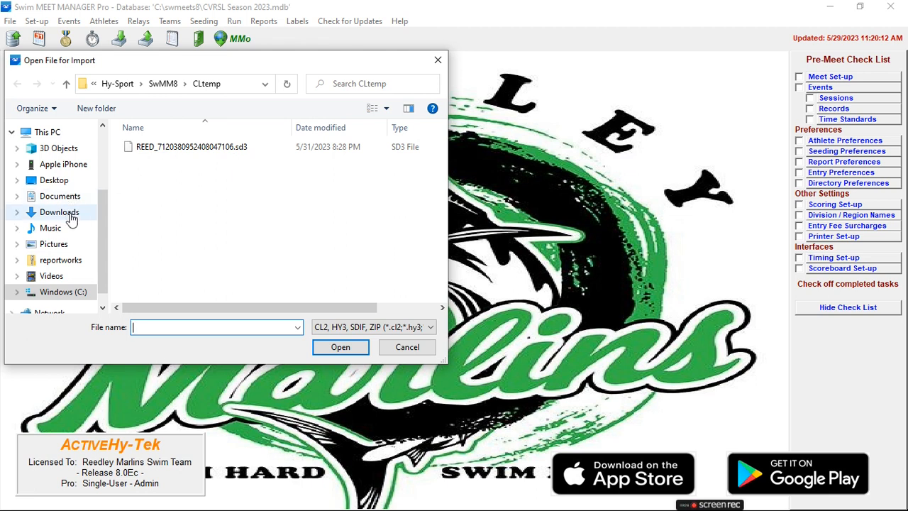
left_click(60, 213)
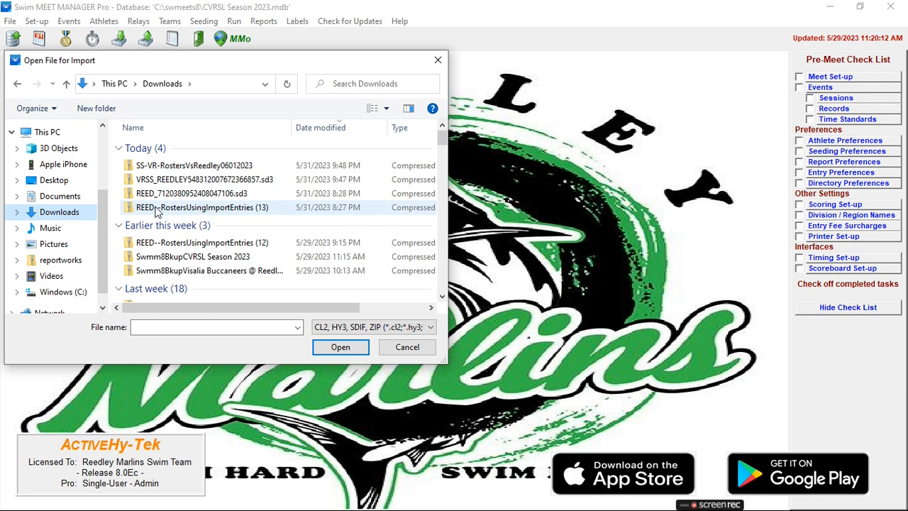
double_click(244, 208)
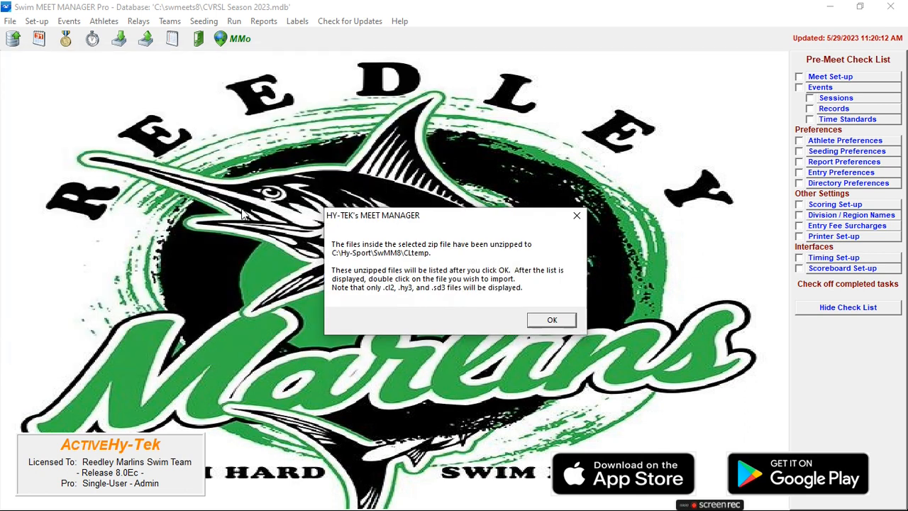
left_click(552, 321)
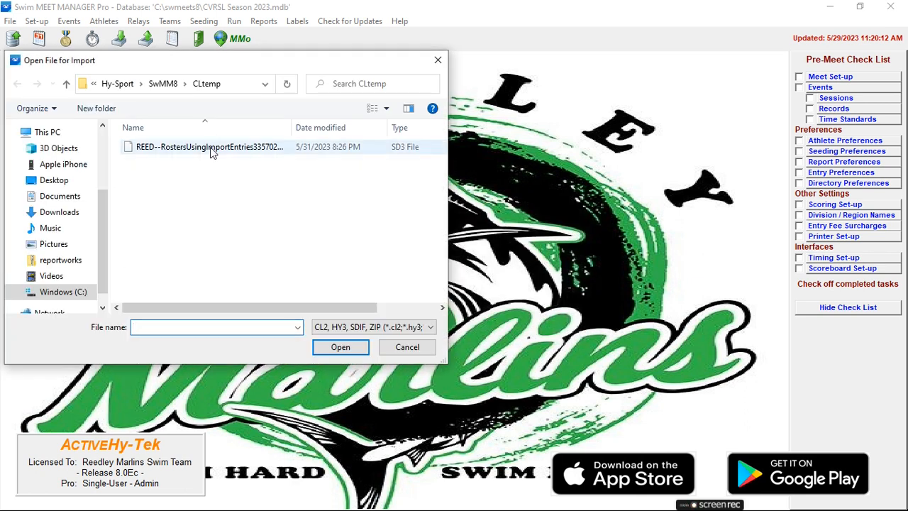
Step: Import the unzipped REED--RostersUsingImportEntries SD3 file with the default entry options and close the resulting report
double_click(210, 147)
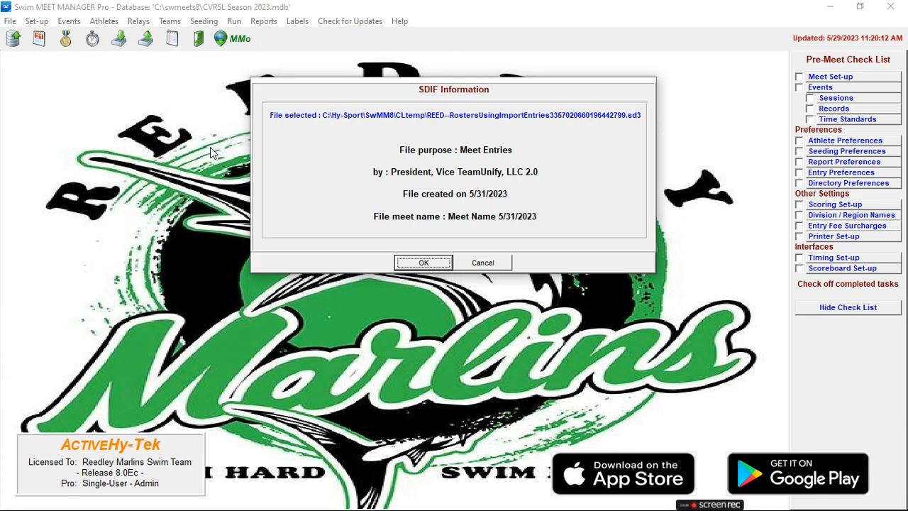
left_click(423, 263)
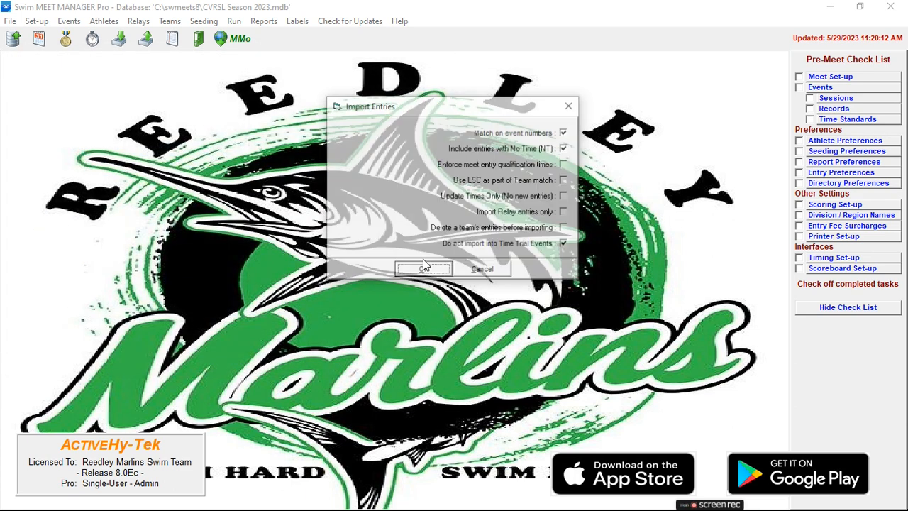
left_click(424, 270)
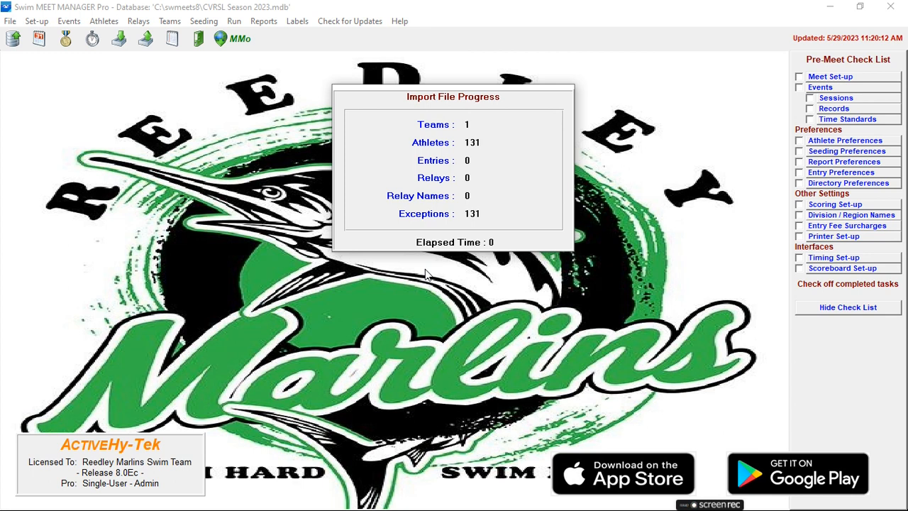
left_click(496, 307)
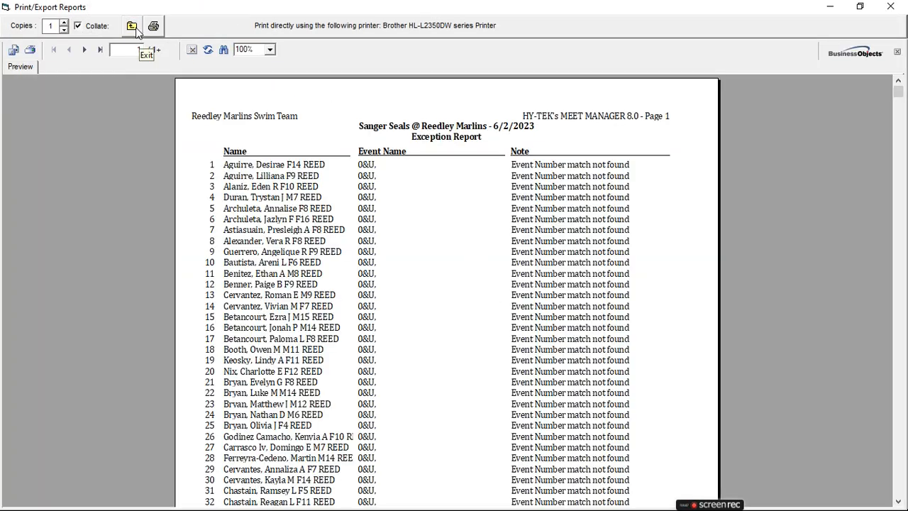
left_click(134, 28)
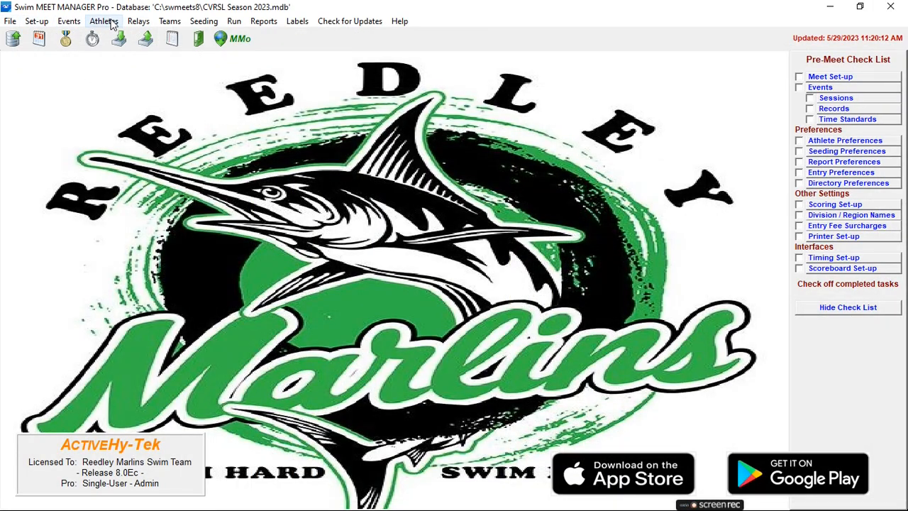
Step: Check the teams list for the imported team and close it
left_click(170, 22)
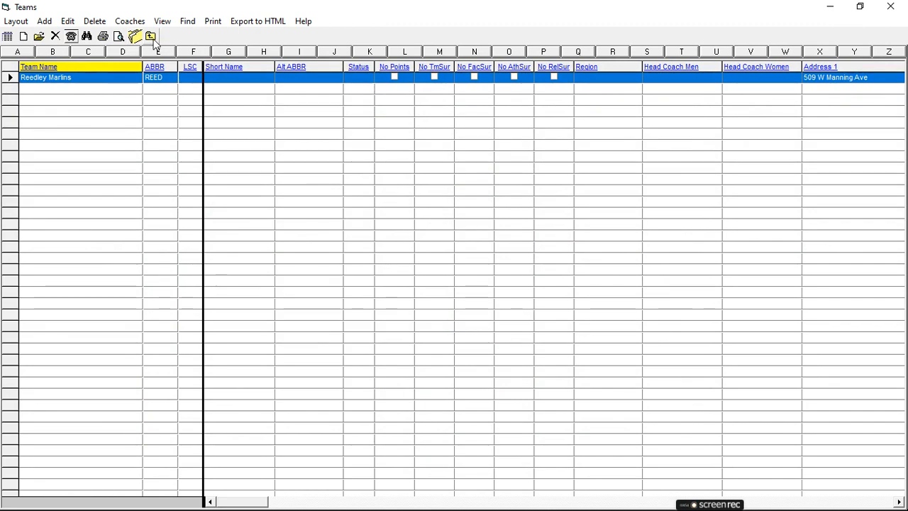
left_click(151, 36)
Step: Start an entries import and unzip "SS-VR-RostersVsReedley06012023" from the Downloads folder
left_click(11, 21)
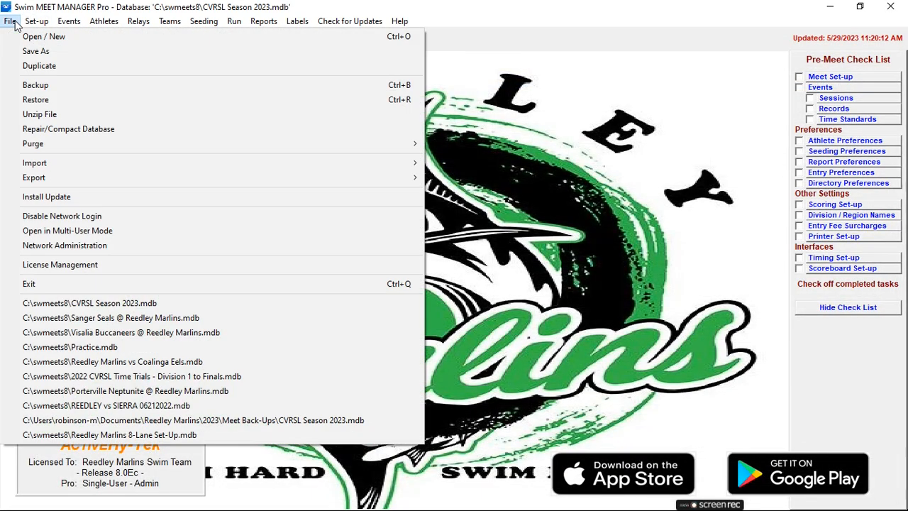
mouse_move(44, 168)
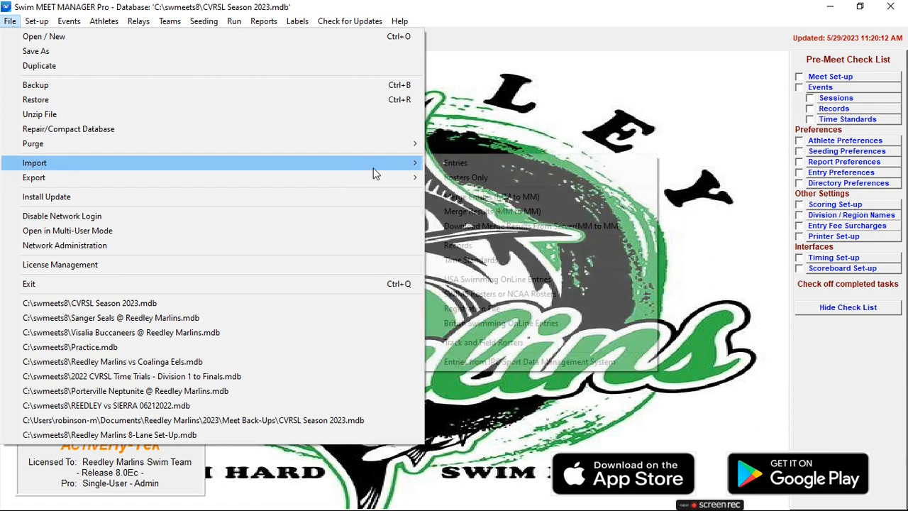
left_click(451, 165)
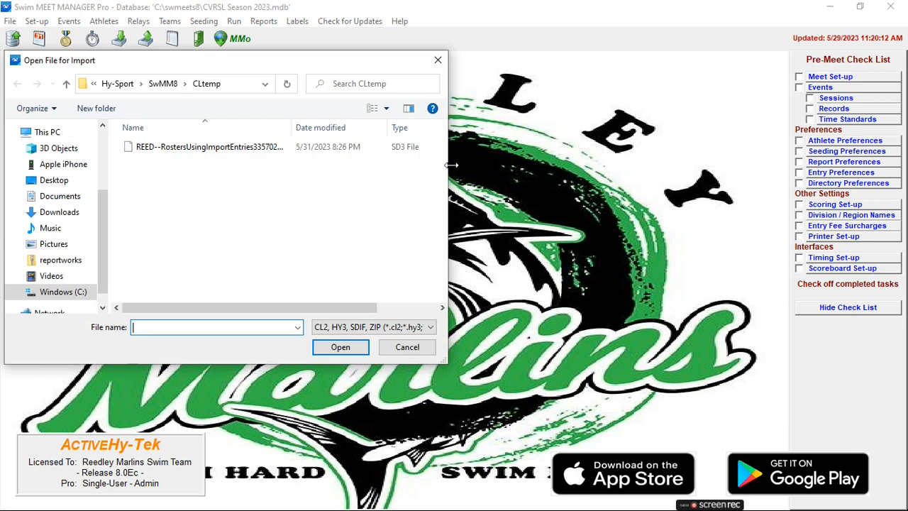
left_click(62, 213)
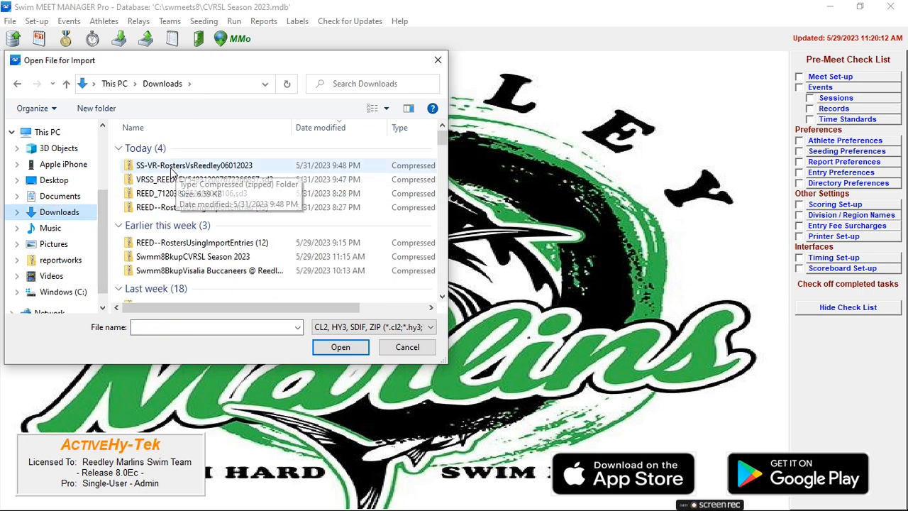
double_click(206, 168)
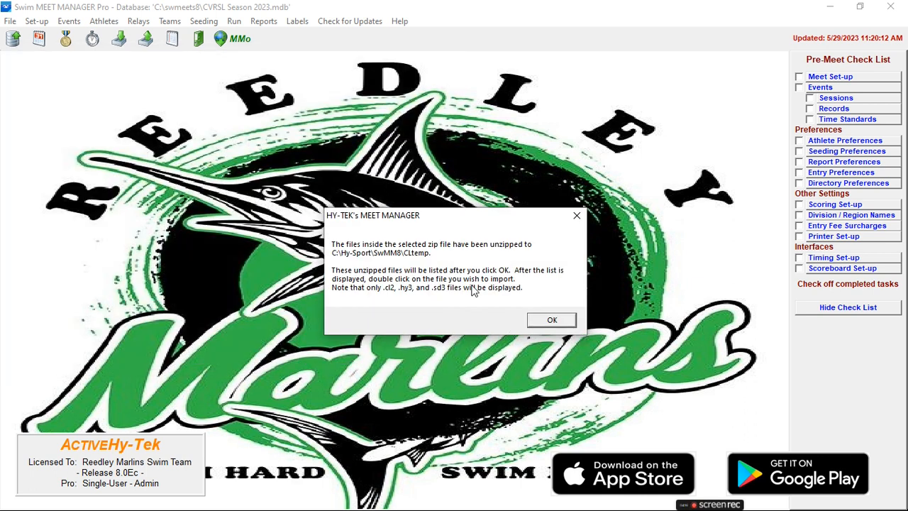
left_click(547, 322)
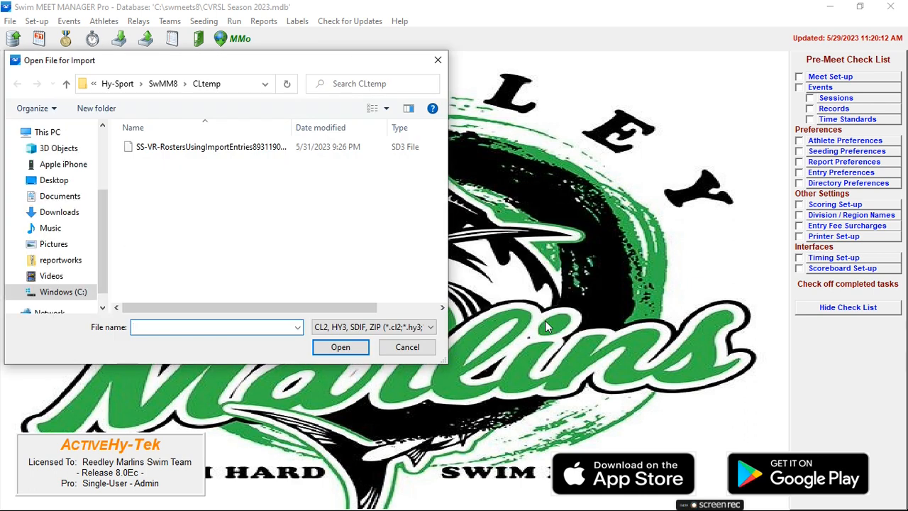
Step: Import the unzipped SS-VR-RostersUsingImportEntries SD3 file with the default entry options and close the resulting report
double_click(242, 149)
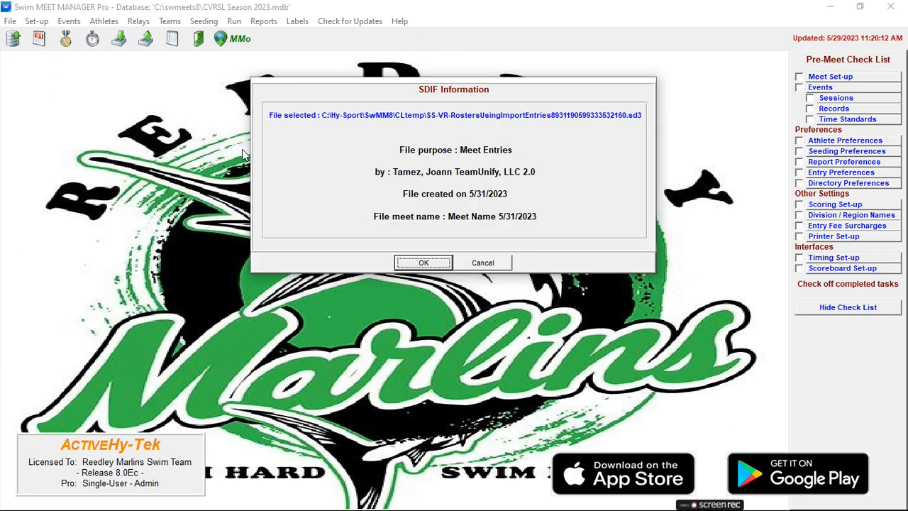
left_click(425, 264)
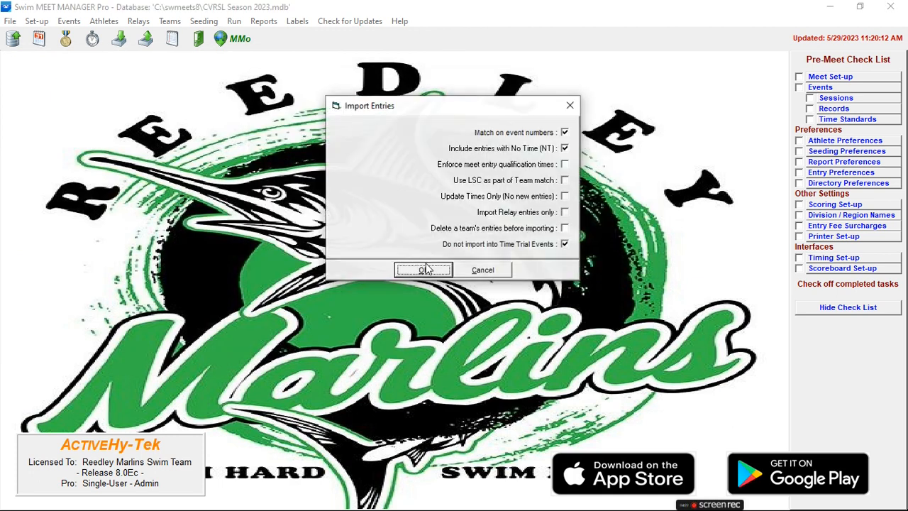
left_click(426, 270)
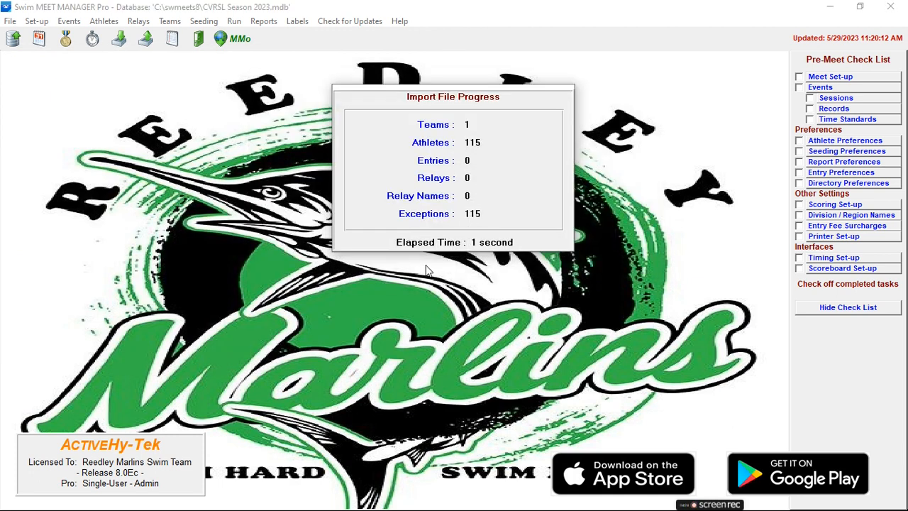
left_click(506, 303)
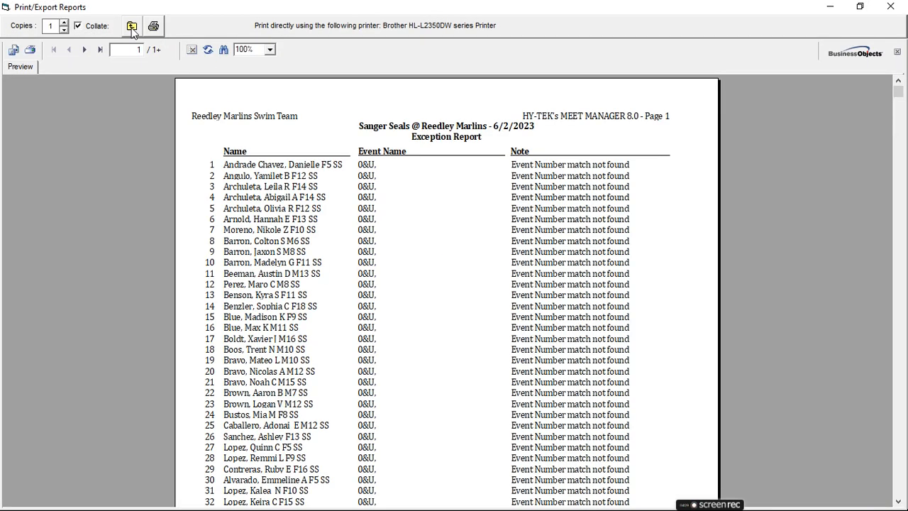
left_click(132, 28)
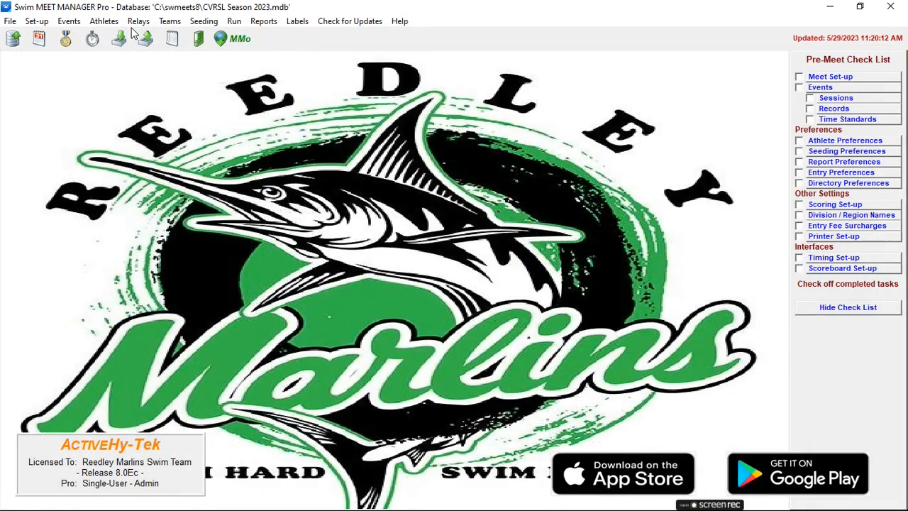
Step: Check the teams list for the Sanger Seals team and close it
left_click(164, 19)
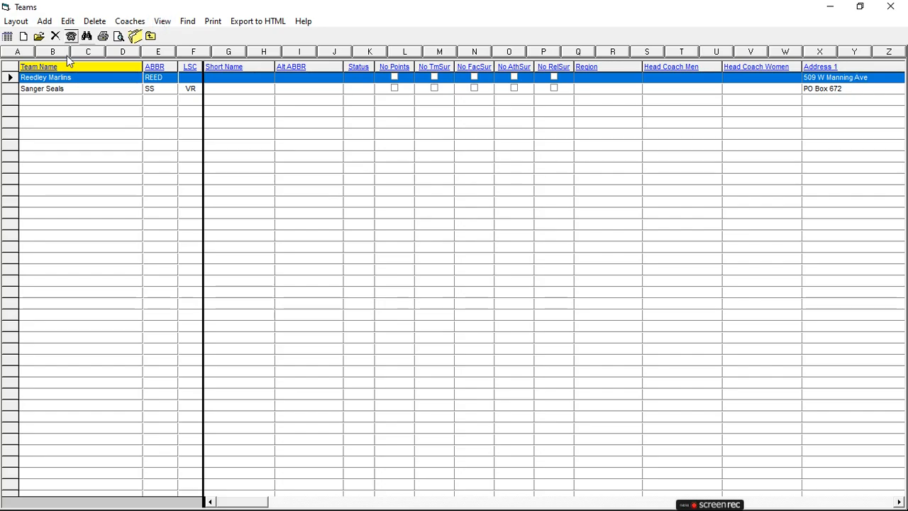
left_click(66, 91)
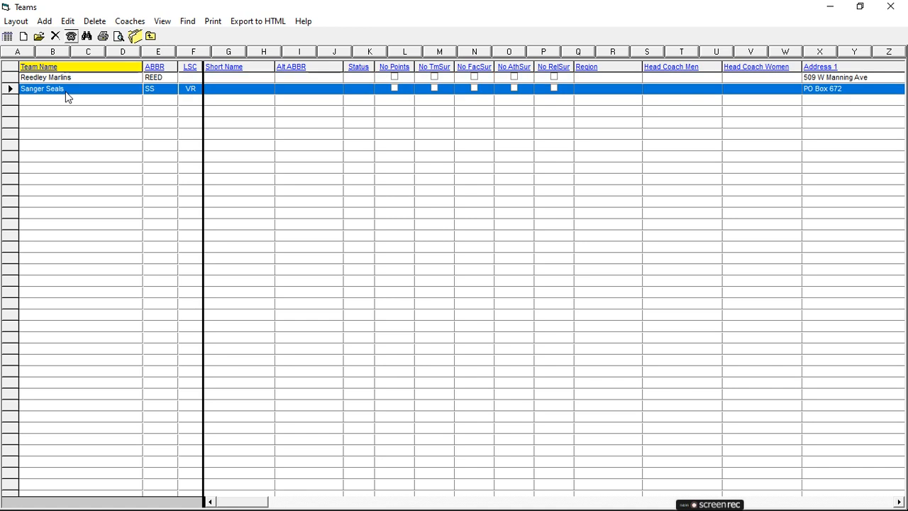
left_click(147, 35)
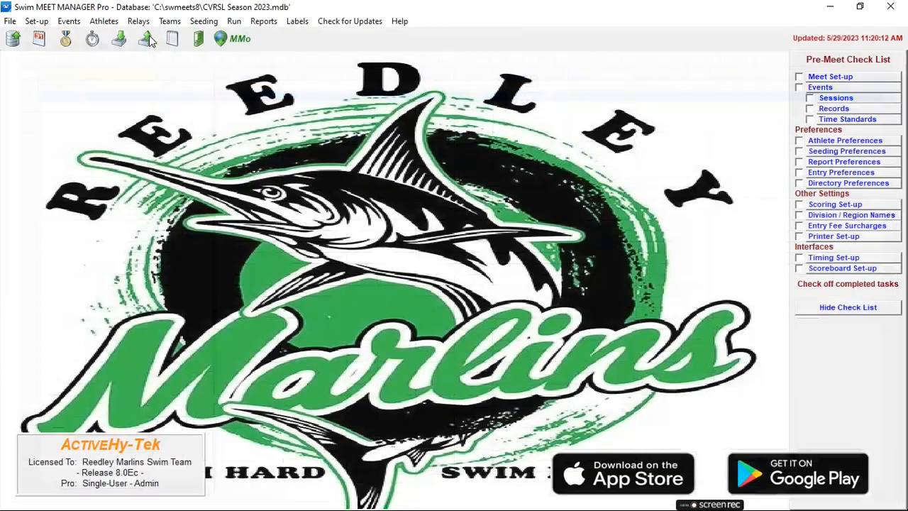
Step: Open the athletes list and examine the eligible events of several individual swimmers from both teams
left_click(103, 21)
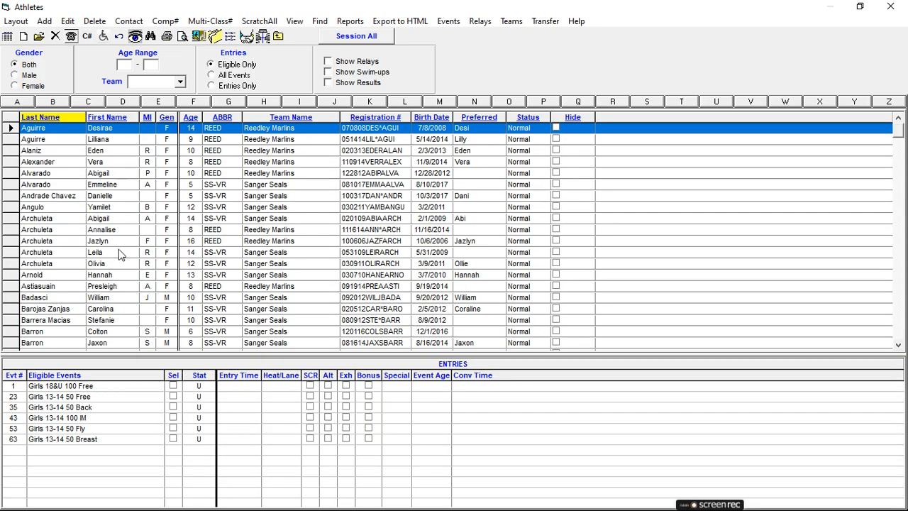
scroll(119, 252, "down", 5)
scroll(119, 255, "up", 4)
scroll(113, 211, "up", 2)
left_click(106, 131)
left_click(105, 140)
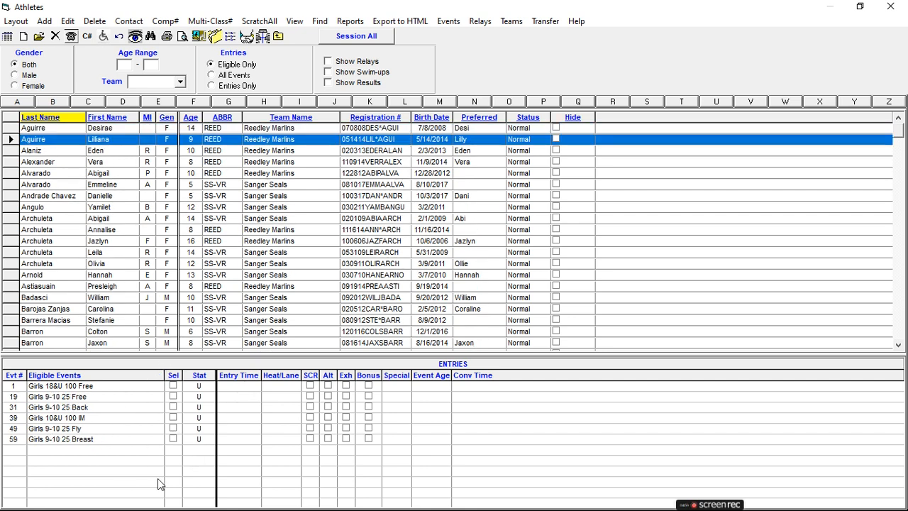
left_click(116, 151)
left_click(114, 162)
left_click(115, 174)
left_click(116, 196)
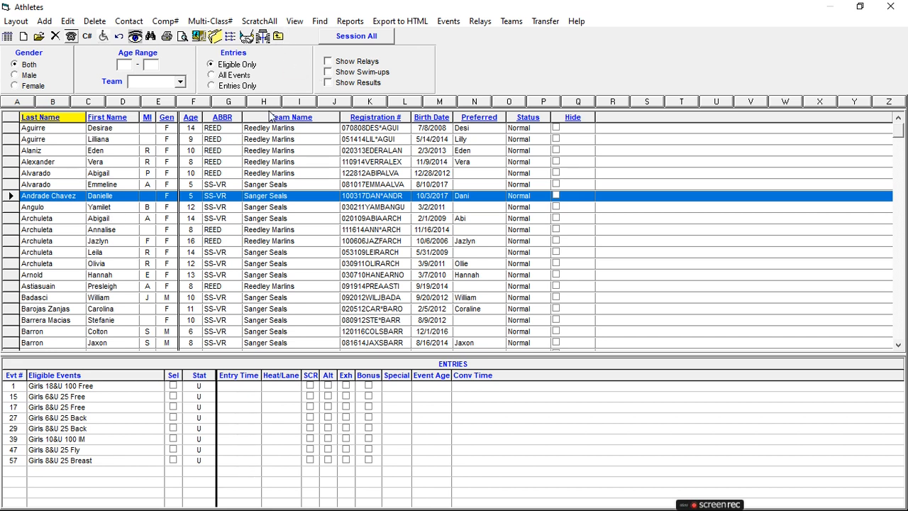
Step: Review the athletes filtered by team REED and by team SS-VR, restore All Teams and close the list
left_click(180, 81)
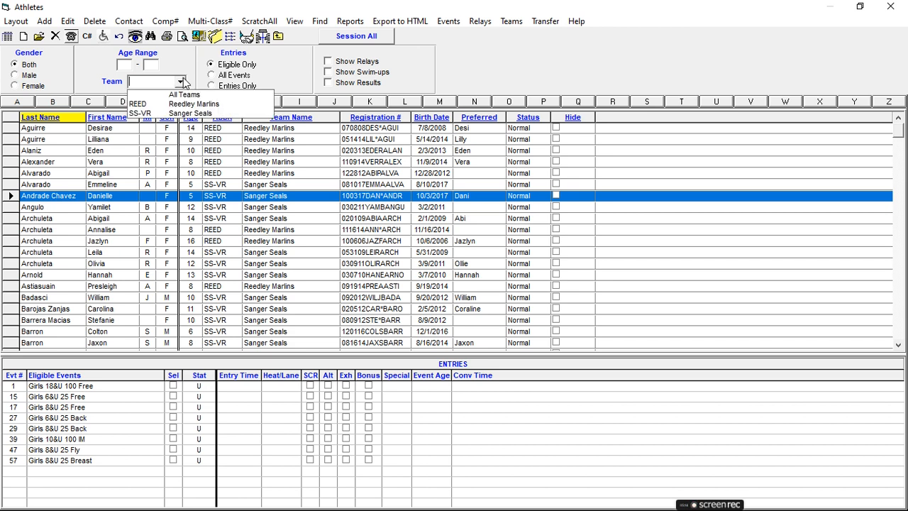
left_click(146, 100)
scroll(149, 213, "down", 3)
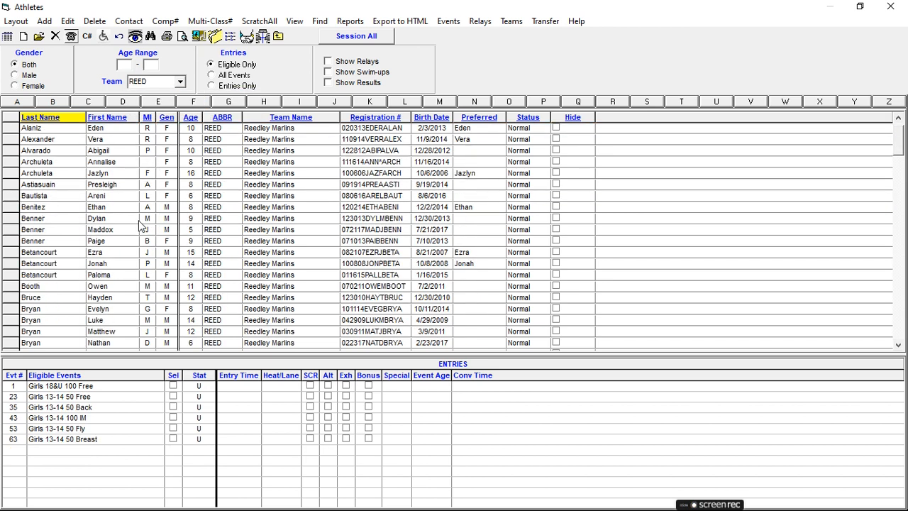
left_click(181, 83)
left_click(181, 83)
left_click(146, 112)
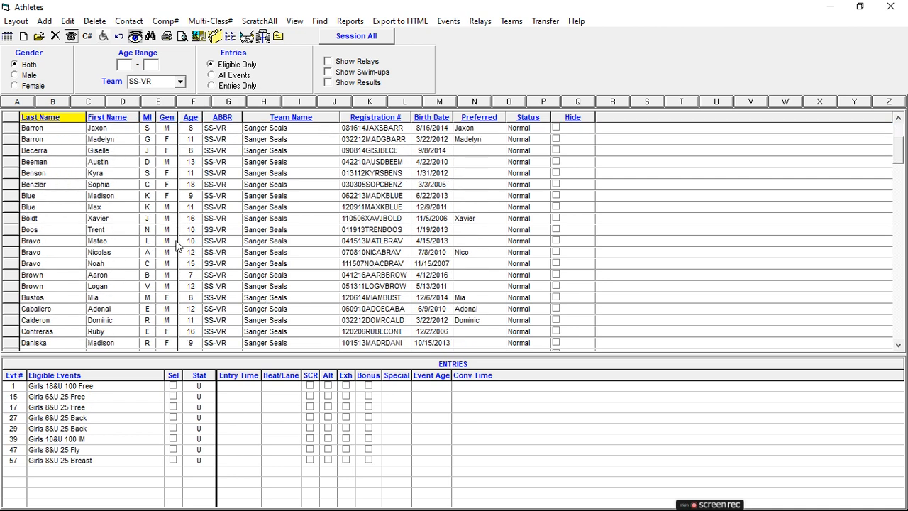
left_click(180, 83)
left_click(145, 93)
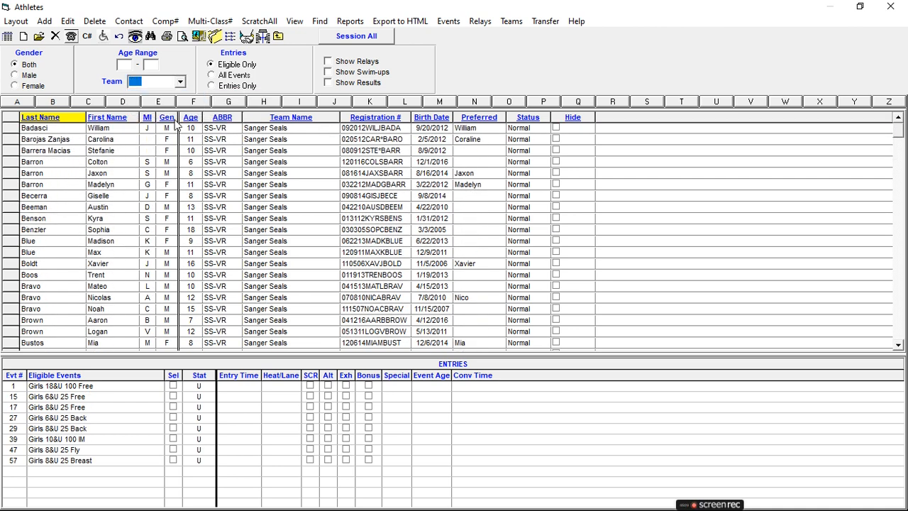
left_click(277, 37)
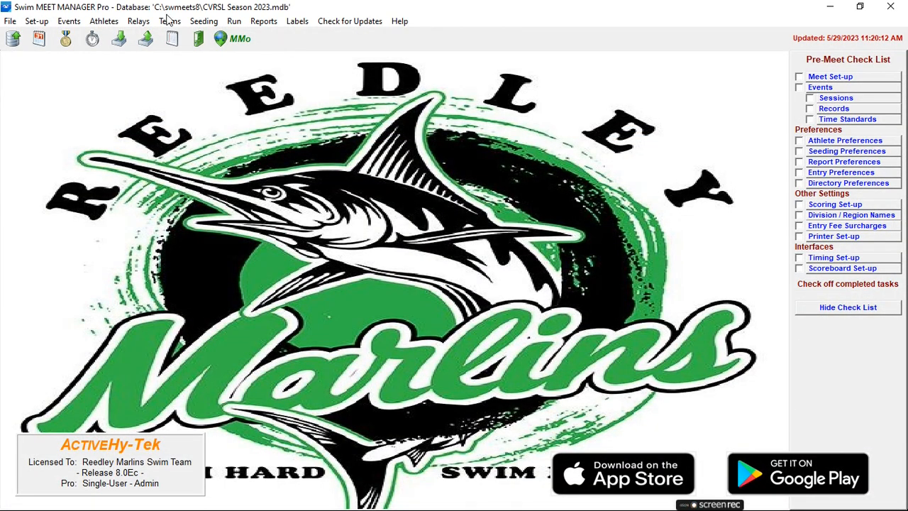
Step: Start an entries import and unzip "VRSS_REEDLEY548312007672366857.sd3" from the Downloads folder
left_click(10, 21)
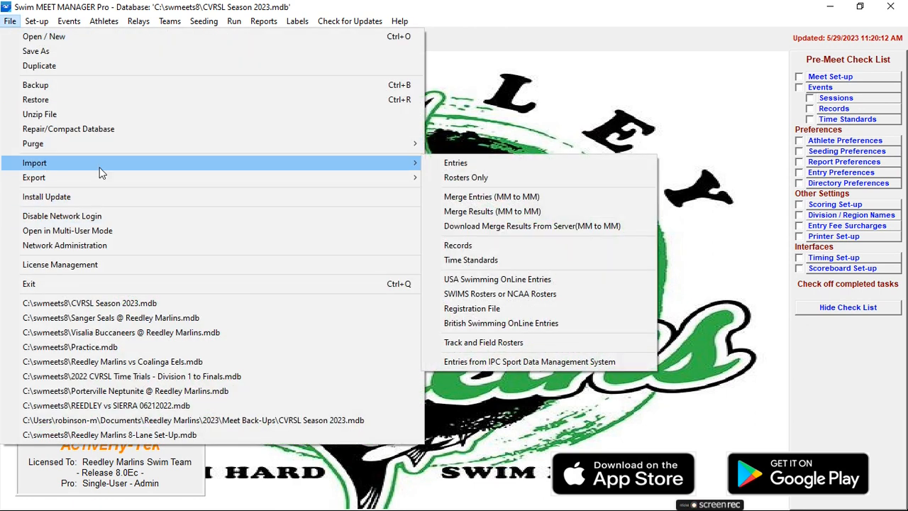
mouse_move(396, 167)
left_click(443, 163)
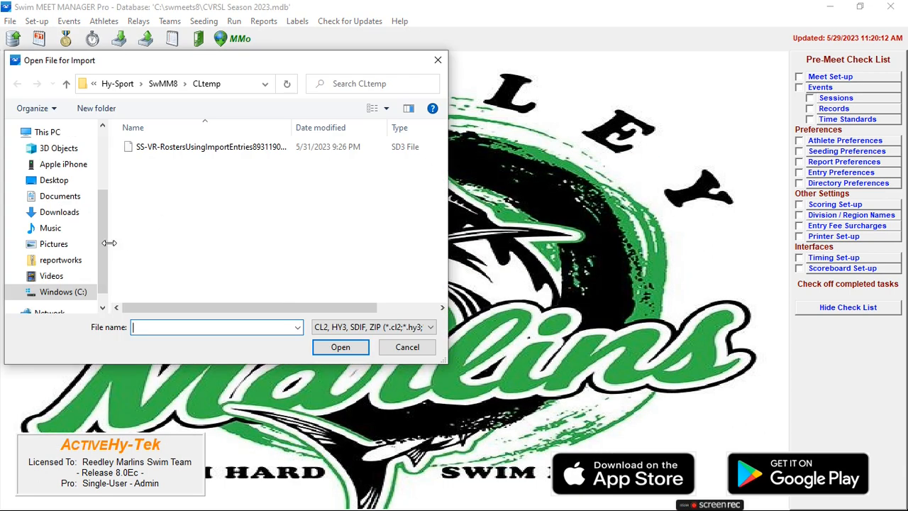
left_click(64, 212)
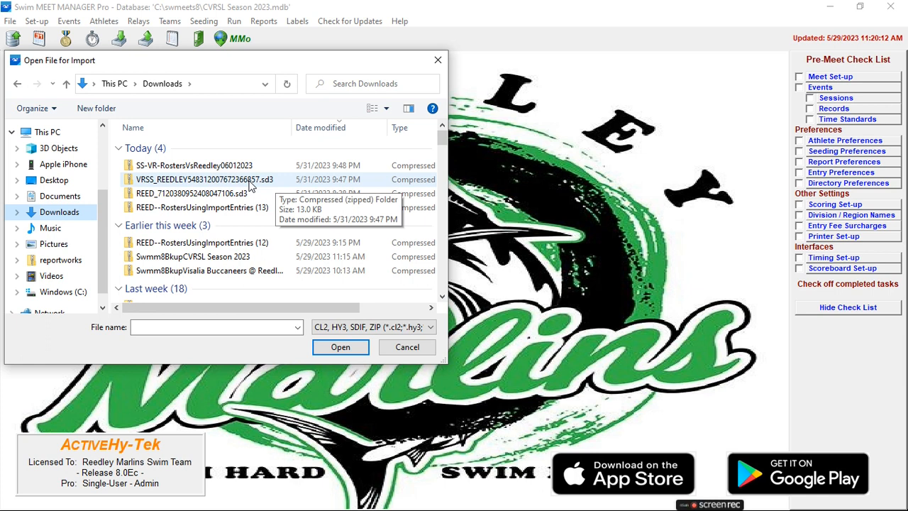
double_click(250, 179)
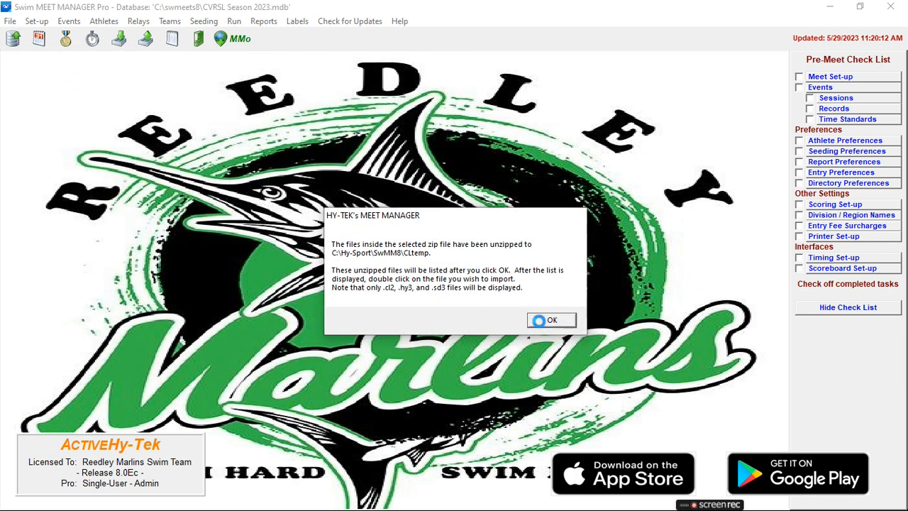
left_click(539, 322)
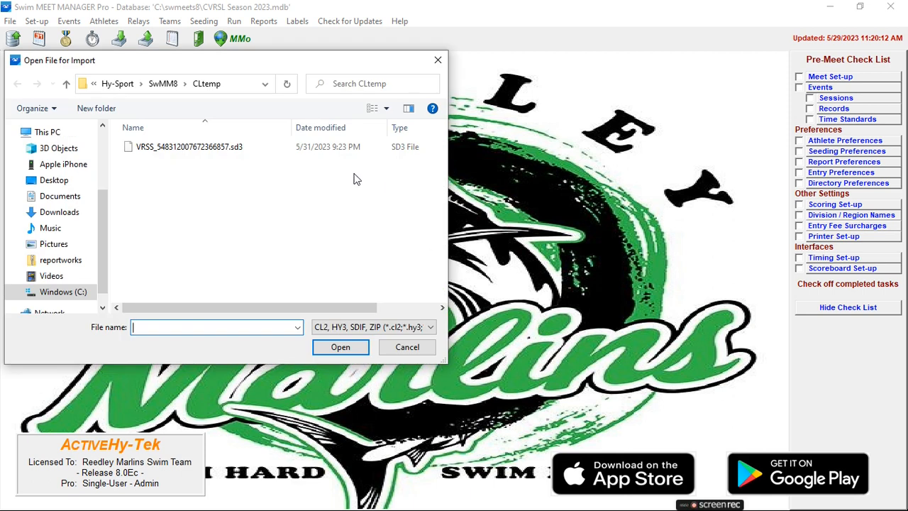
Step: Try to import the unzipped VRSS_548312007672366857.sd3 entries file, check the exception report and close it
double_click(224, 148)
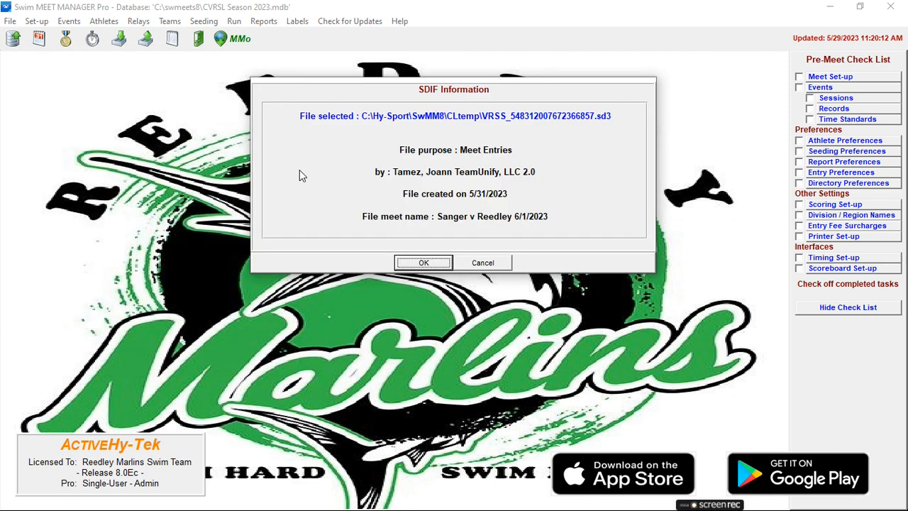
left_click(434, 266)
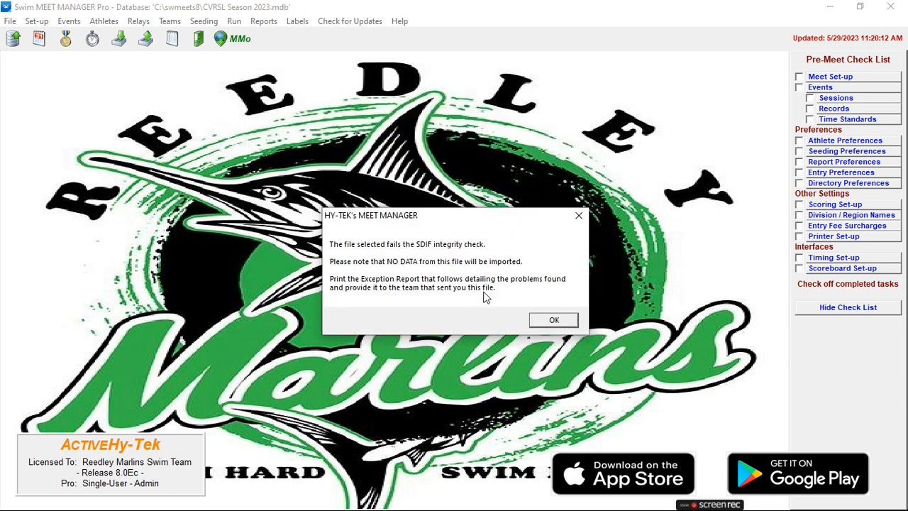
left_click(545, 321)
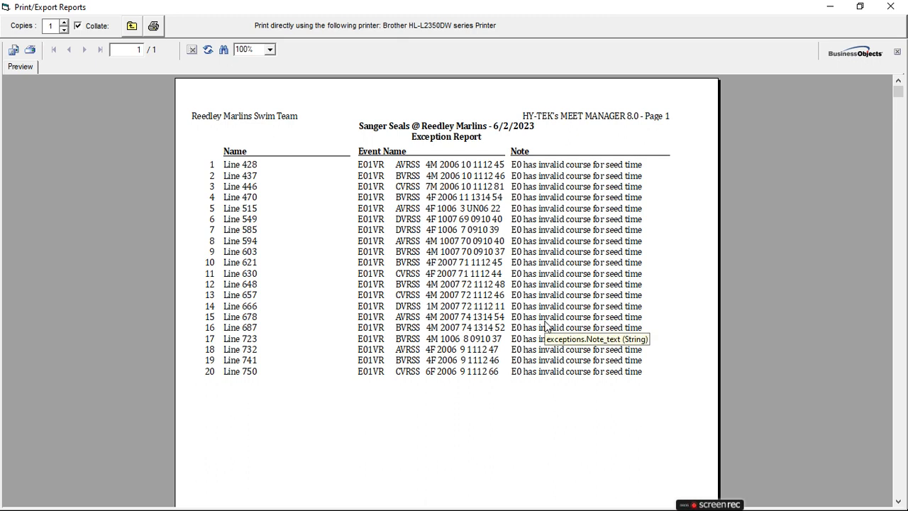
left_click(132, 27)
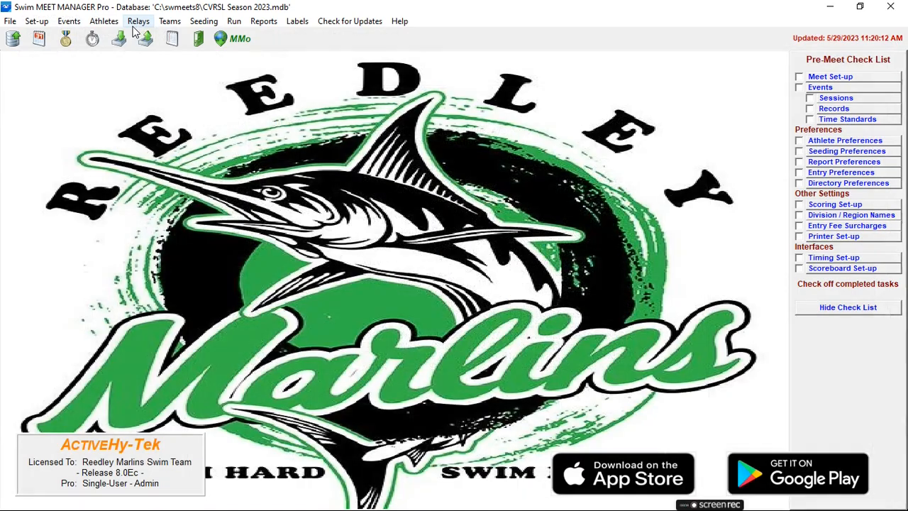
Step: Start an entries import and unzip "REED_7120380952408047106.sd3" from the Downloads folder
left_click(10, 22)
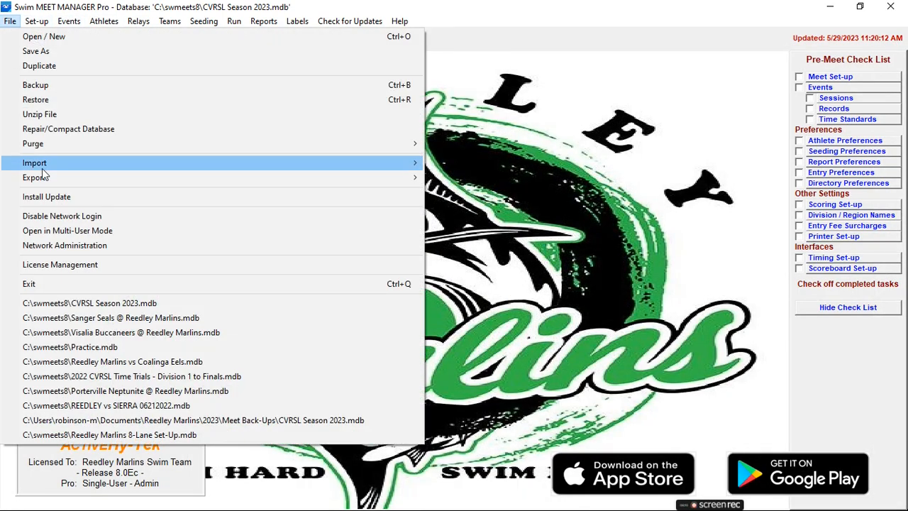
mouse_move(104, 177)
mouse_move(326, 163)
left_click(455, 164)
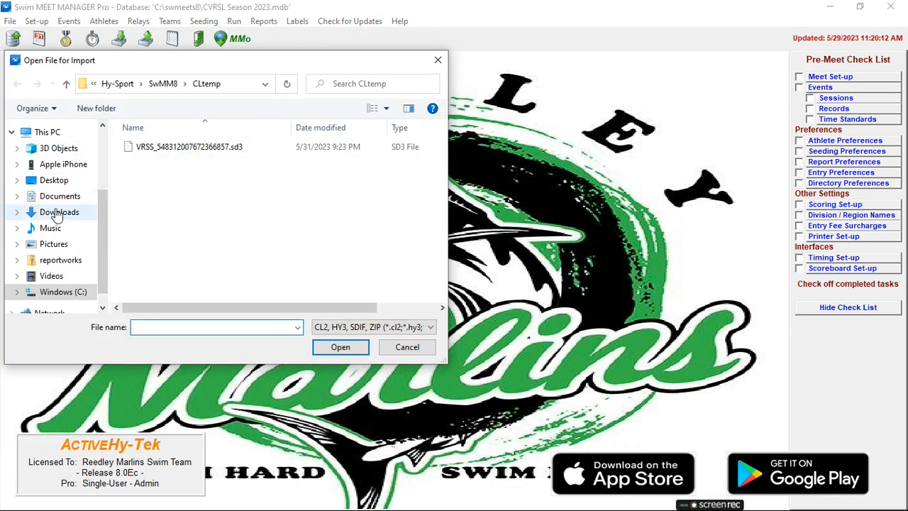
left_click(57, 212)
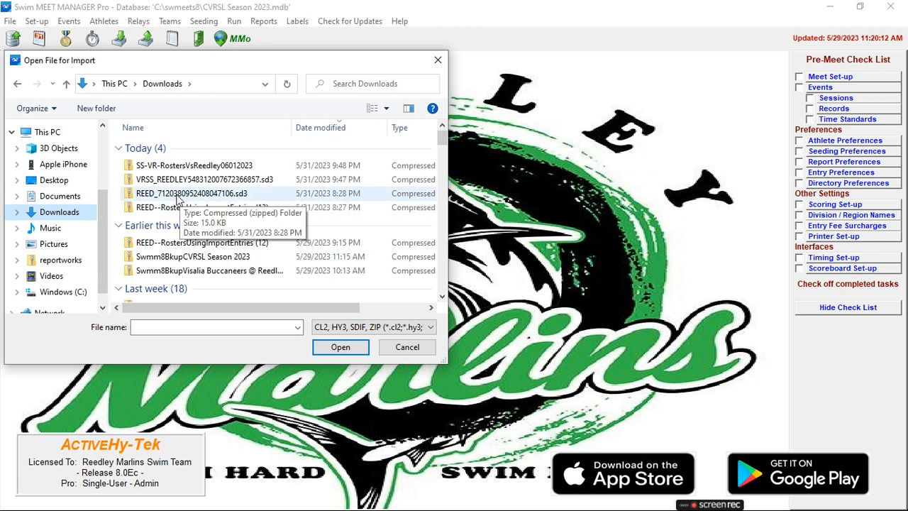
double_click(177, 201)
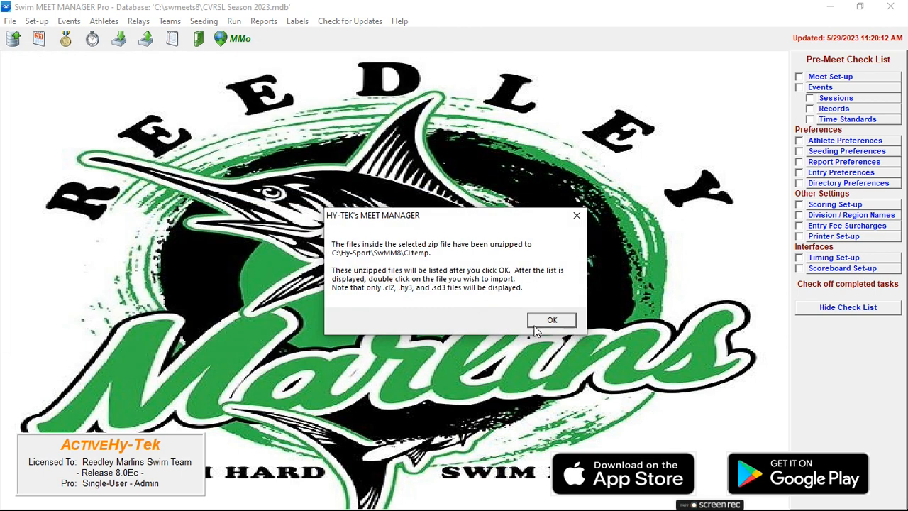
left_click(559, 327)
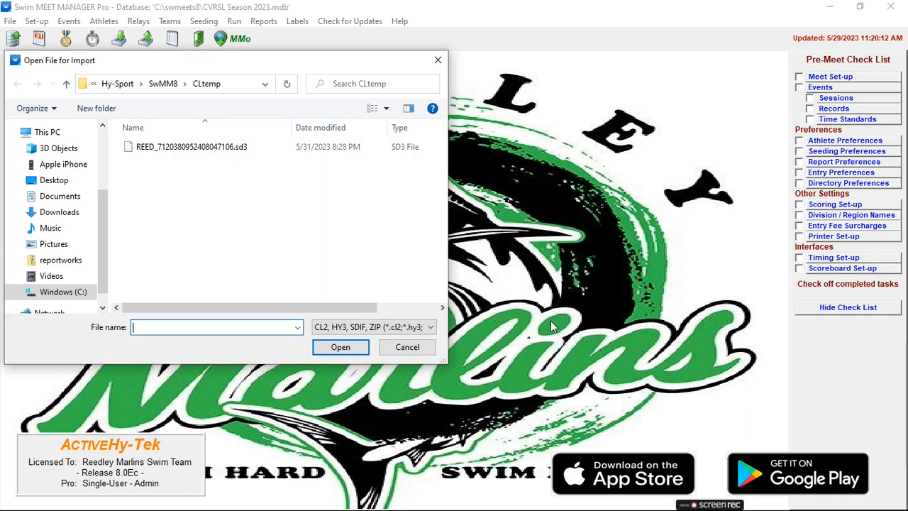
Step: Import the Reedley Marlins meet entries from the unzipped REED_7120380952408047106.sd3 file and dismiss the import summary
double_click(210, 146)
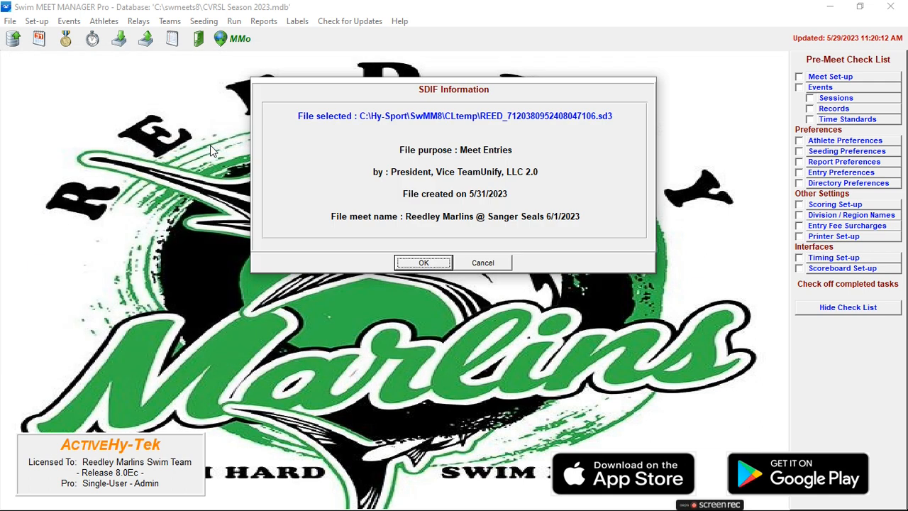
left_click(410, 264)
left_click(417, 272)
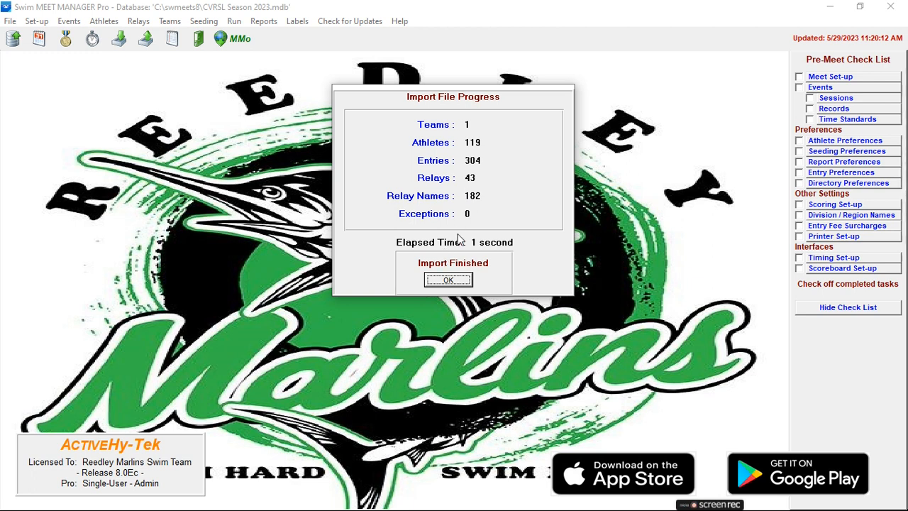
left_click(448, 281)
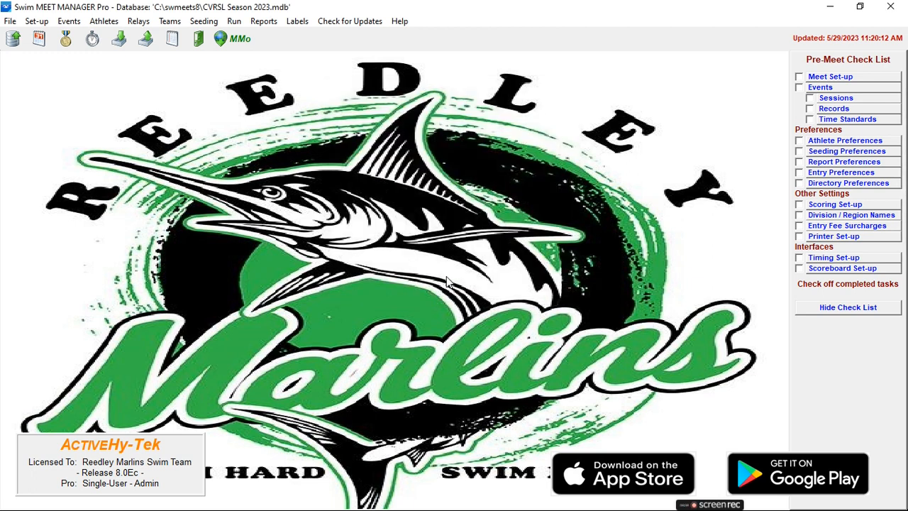
Step: Open the athletes list, filter it by team REED and examine the event entries of several Reedley Marlins swimmers
left_click(104, 23)
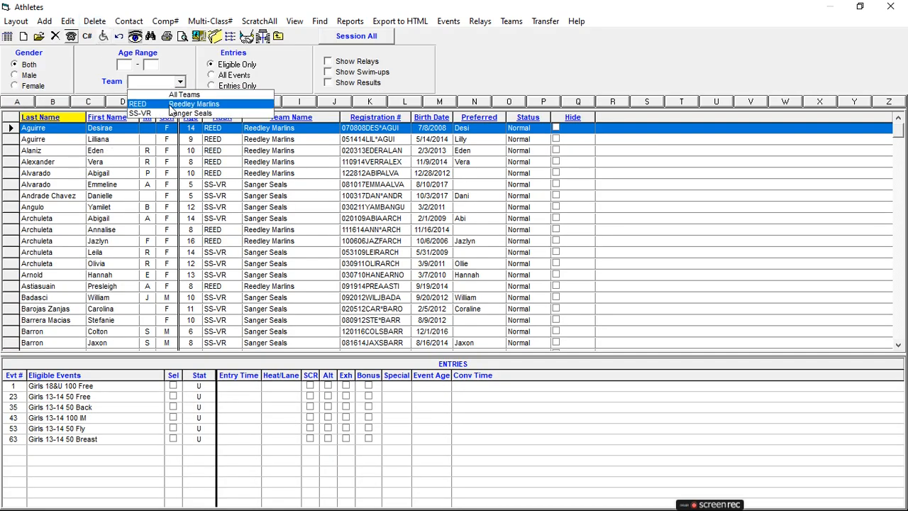
left_click(177, 104)
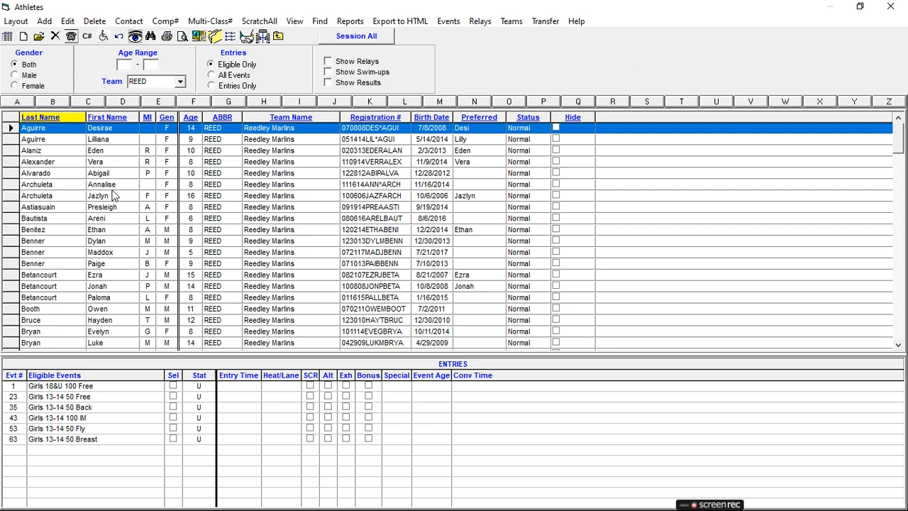
left_click(115, 185)
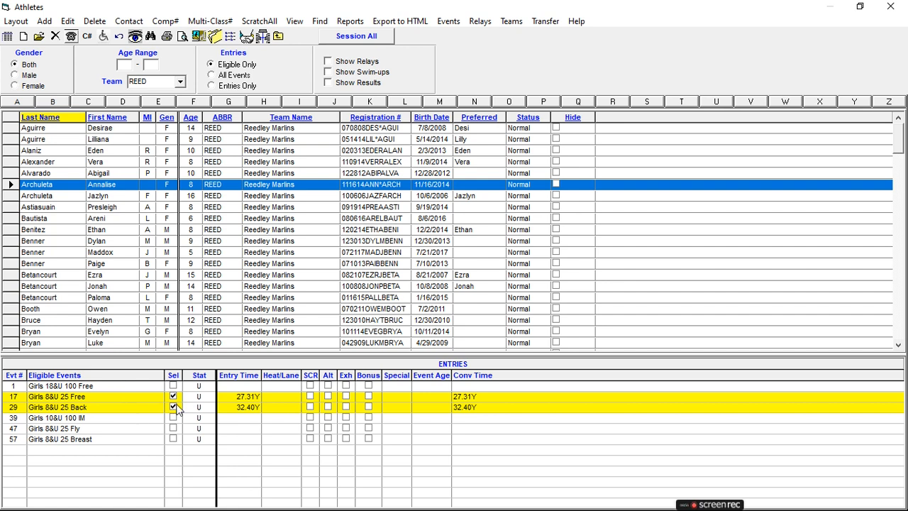
left_click(104, 207)
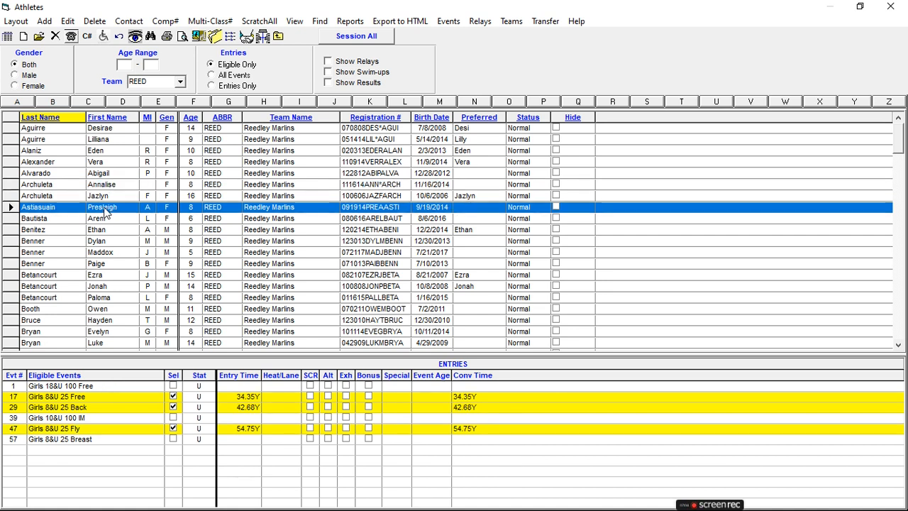
left_click(108, 243)
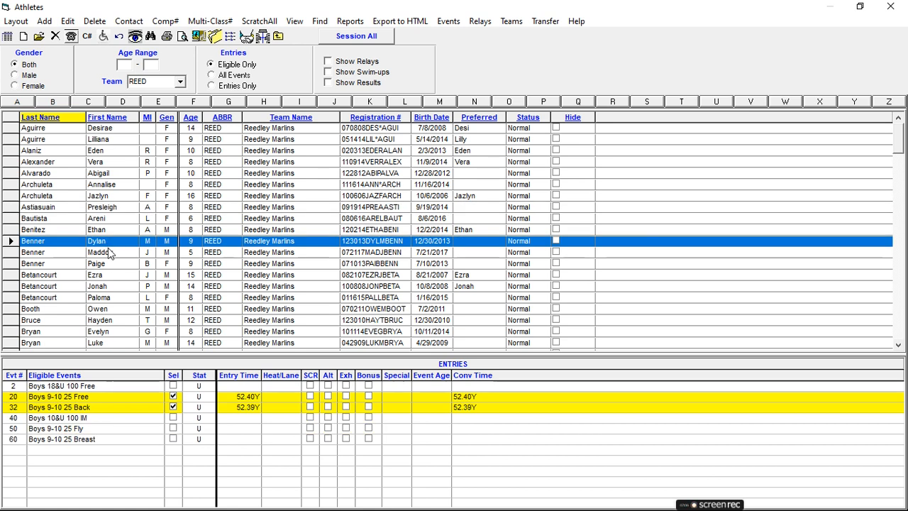
left_click(110, 254)
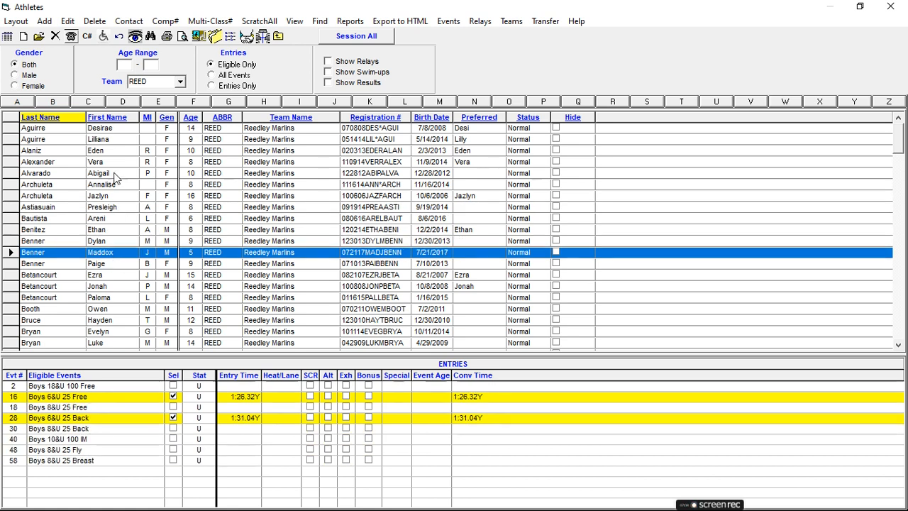
left_click(101, 153)
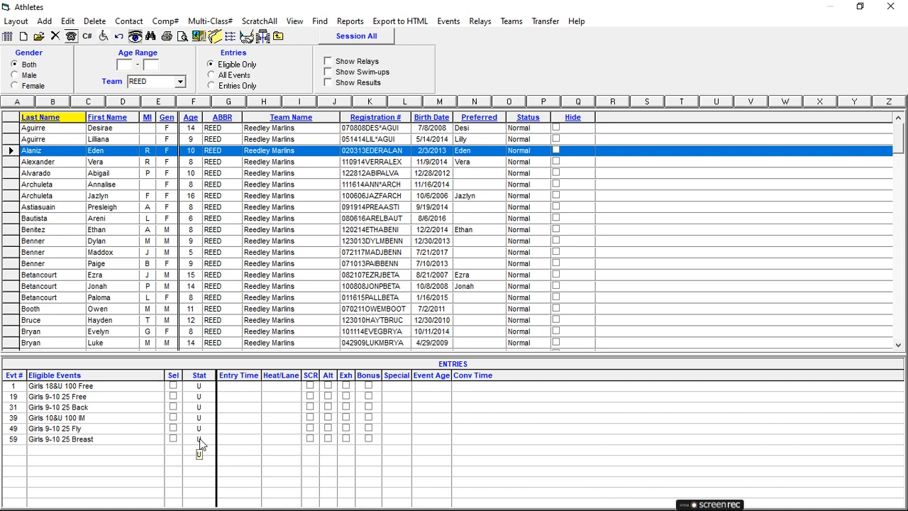
Step: Filter the athletes by team SS-VR, examine the event entries of several Sanger Seals swimmers and close the list
left_click(179, 82)
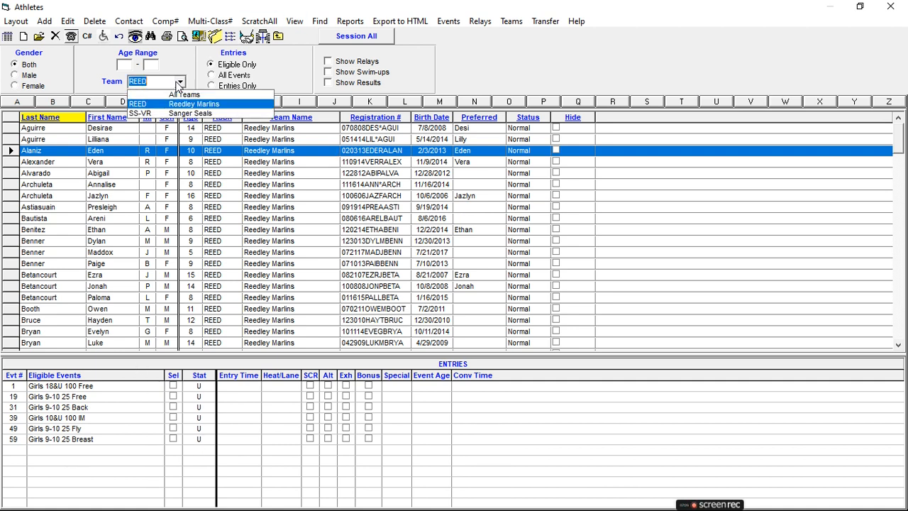
left_click(153, 113)
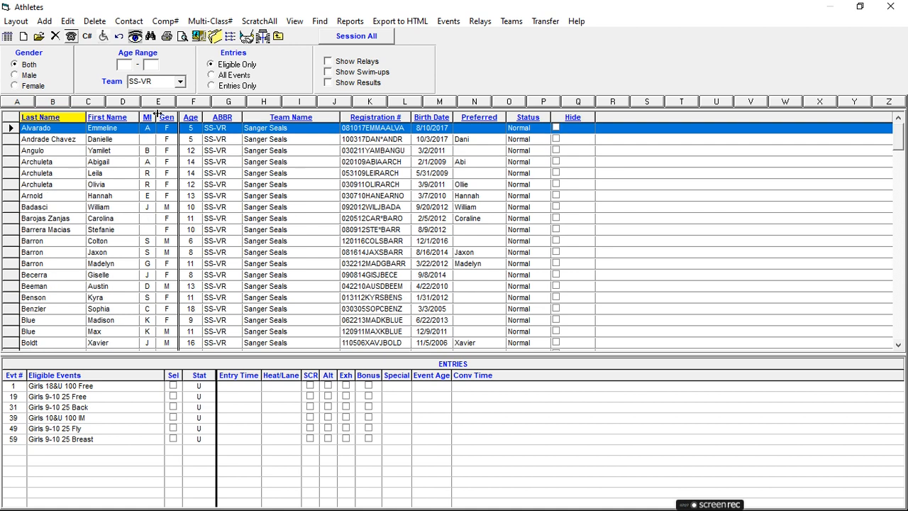
left_click(108, 163)
left_click(107, 208)
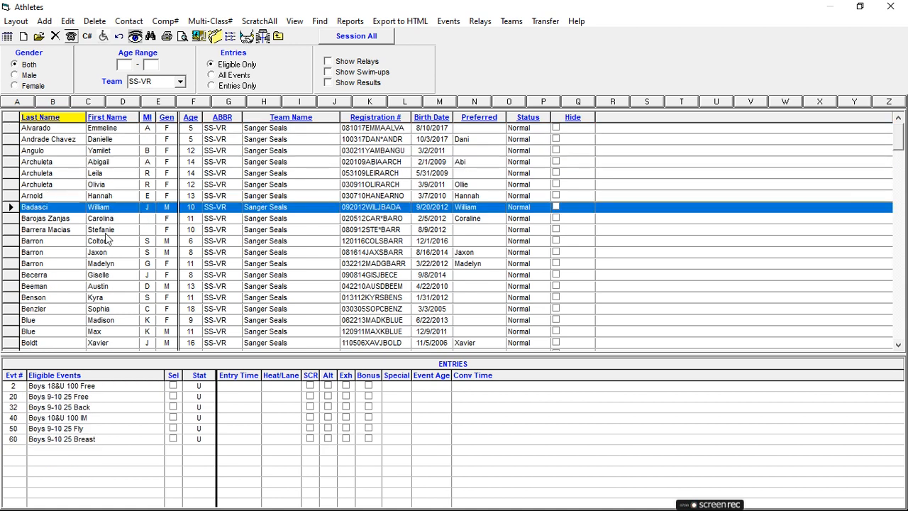
left_click(105, 231)
left_click(107, 264)
left_click(106, 276)
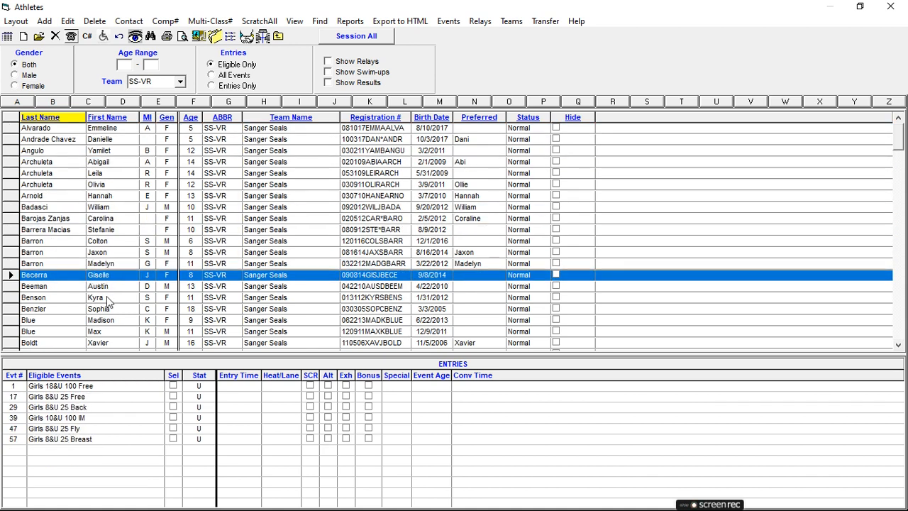
left_click(108, 299)
scroll(112, 305, "down", 1)
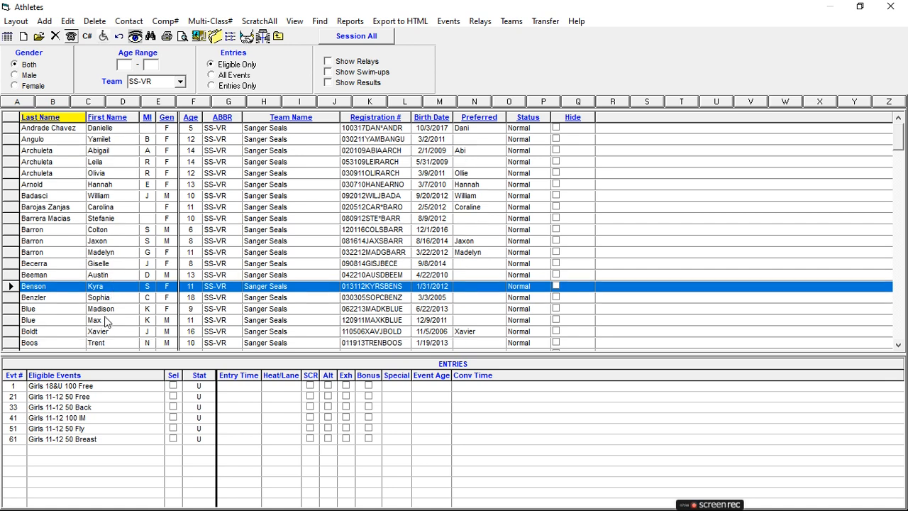
left_click(106, 321)
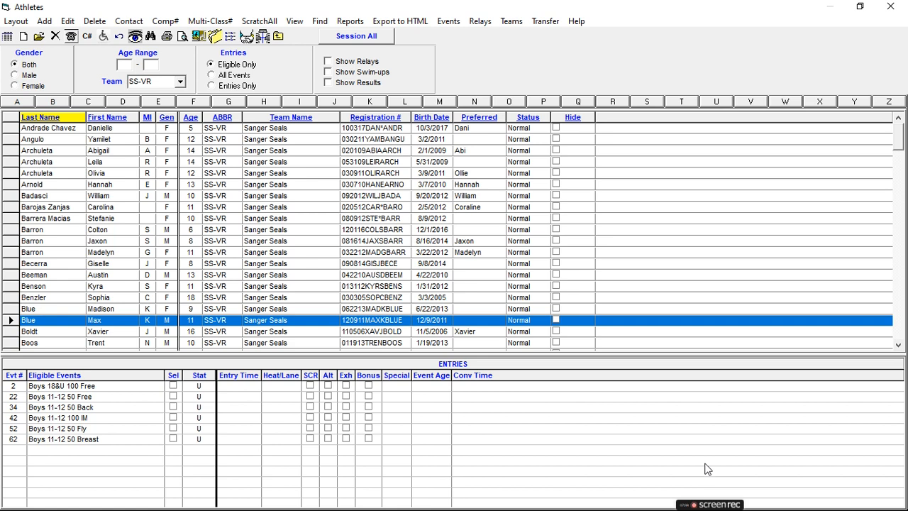
mouse_move(715, 503)
left_click(277, 34)
mouse_move(709, 499)
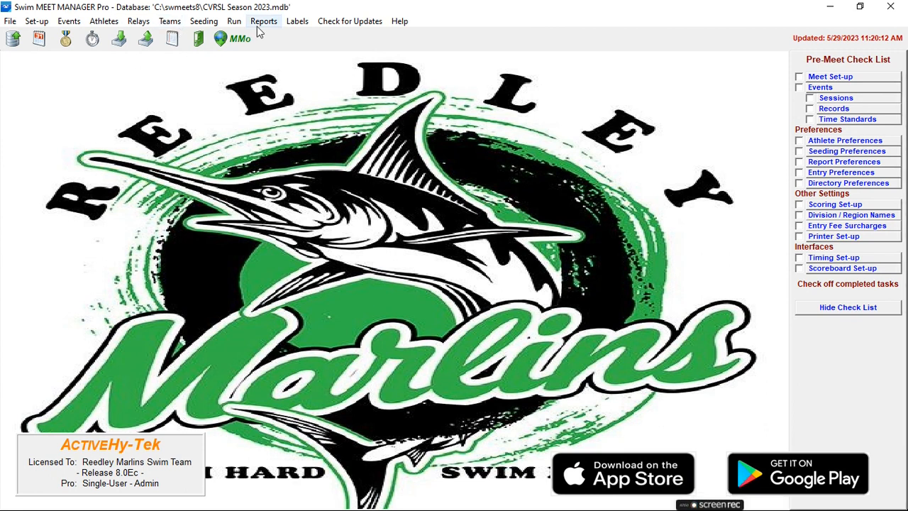
Step: Start another entries import and unzip the Sanger Seals file "VRSS_REEDLEY548312007672366857.sd3" from the Downloads folder again
left_click(10, 21)
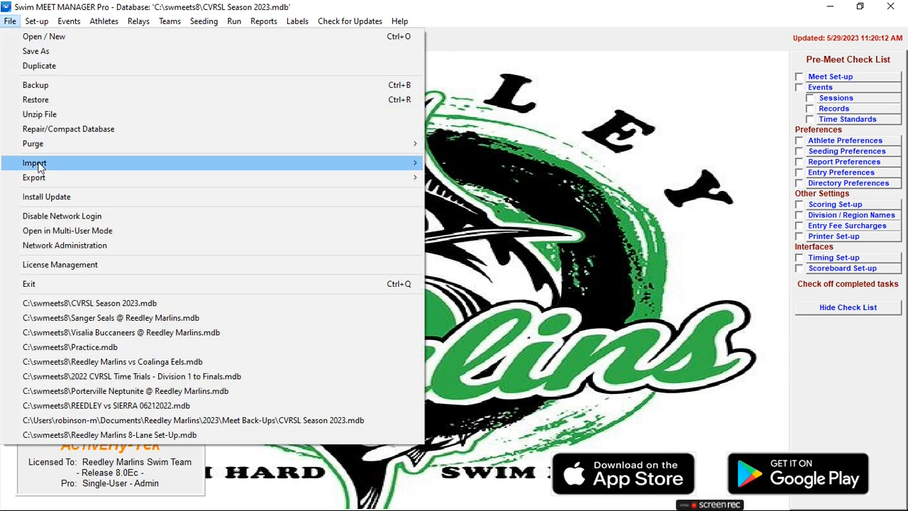
mouse_move(40, 165)
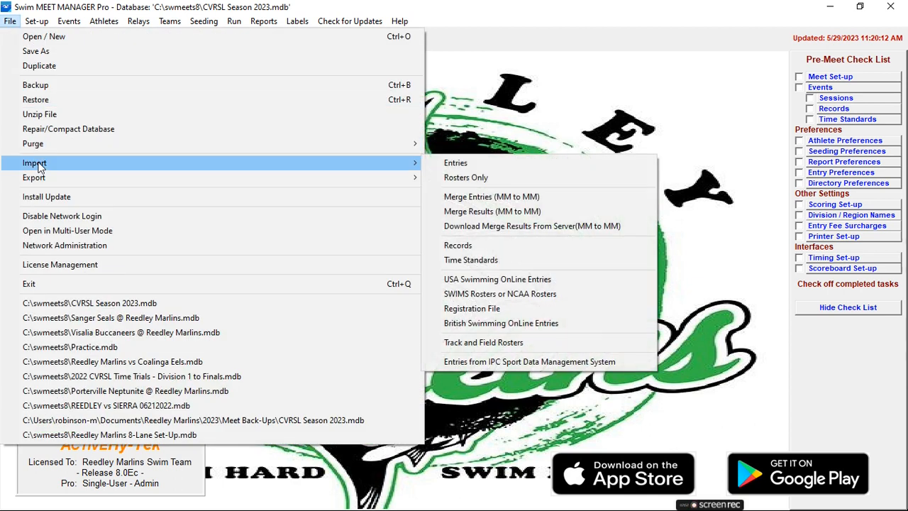
left_click(448, 167)
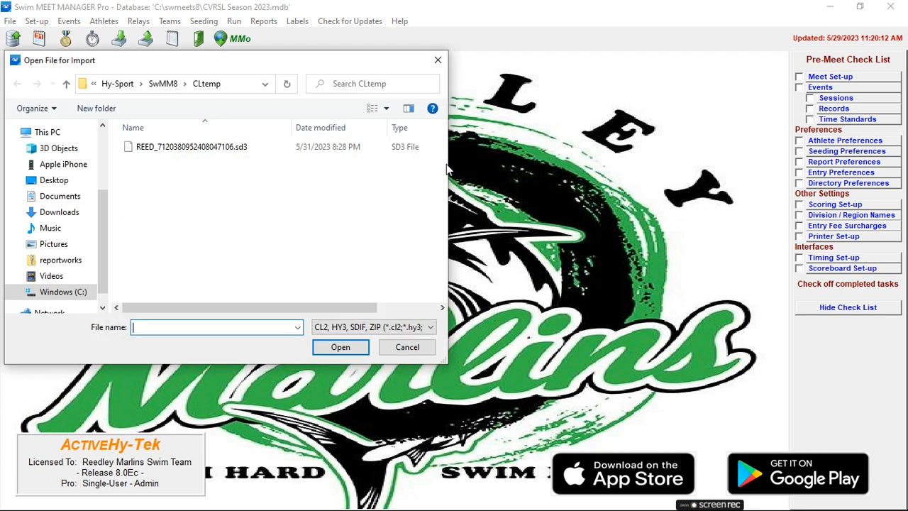
left_click(62, 212)
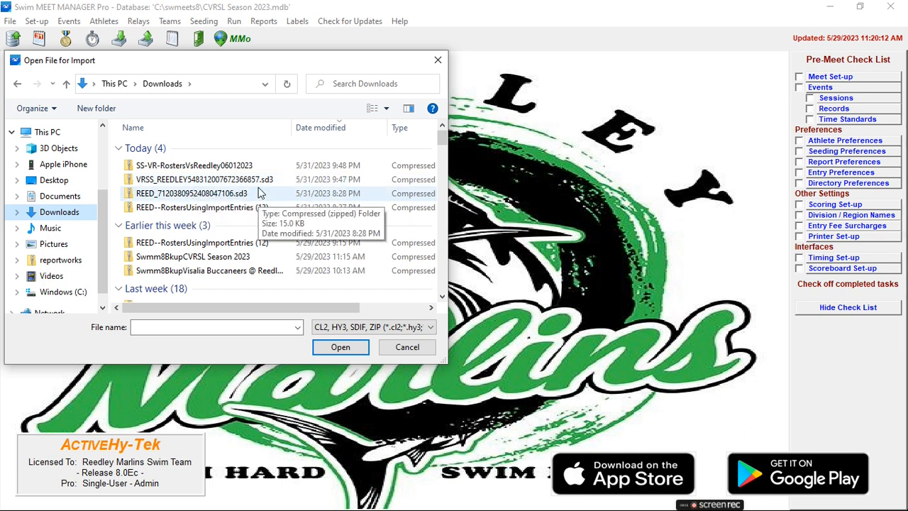
double_click(241, 182)
left_click(557, 320)
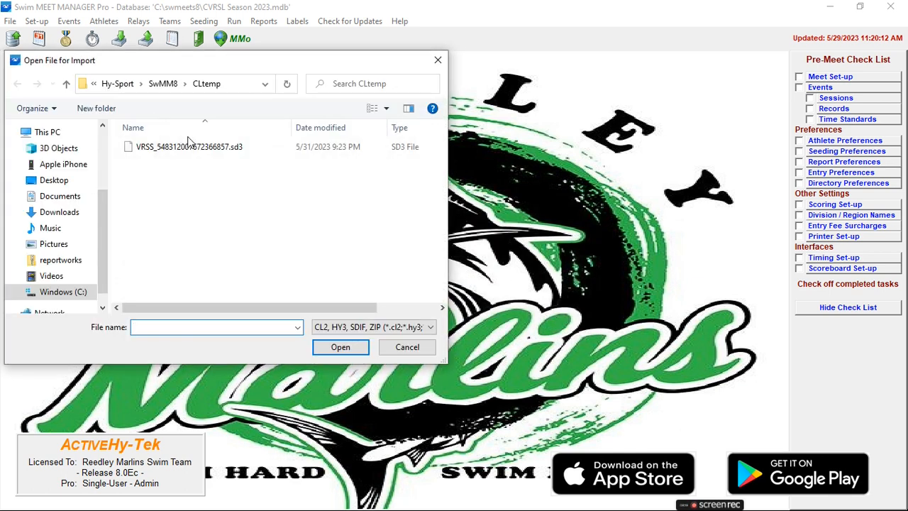
Step: Try again to import the unzipped VRSS_548312007672366857.sd3 entries file and open its exception report
double_click(188, 147)
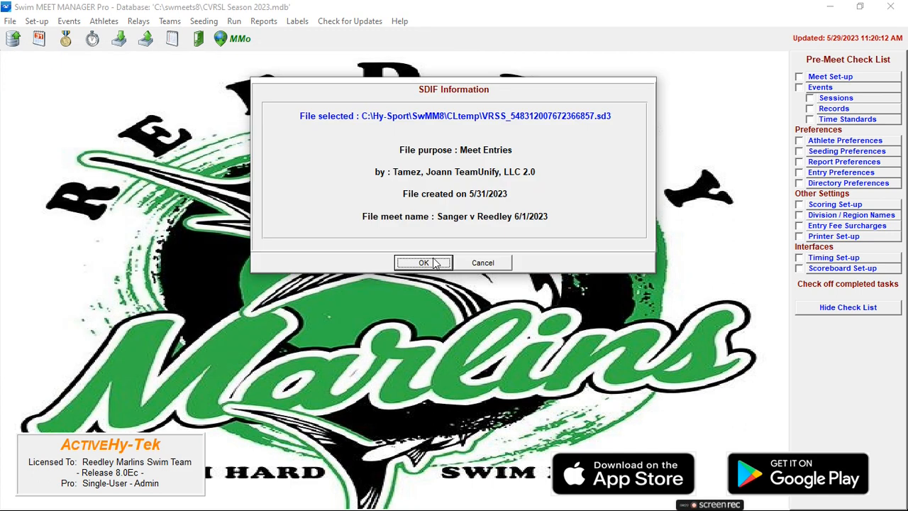
left_click(424, 262)
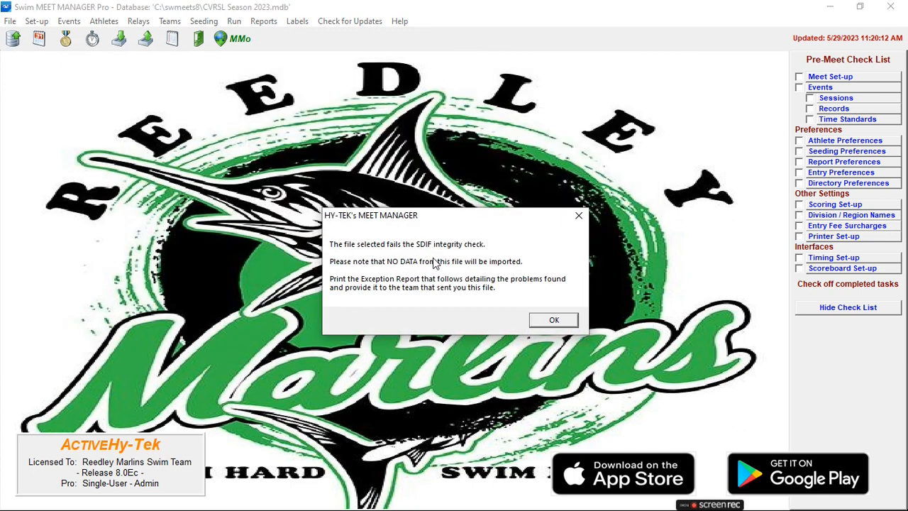
left_click(553, 321)
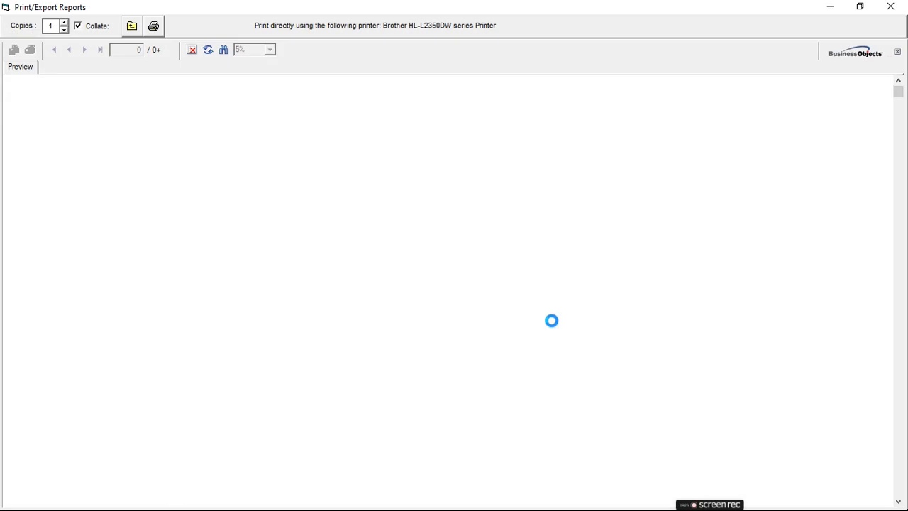